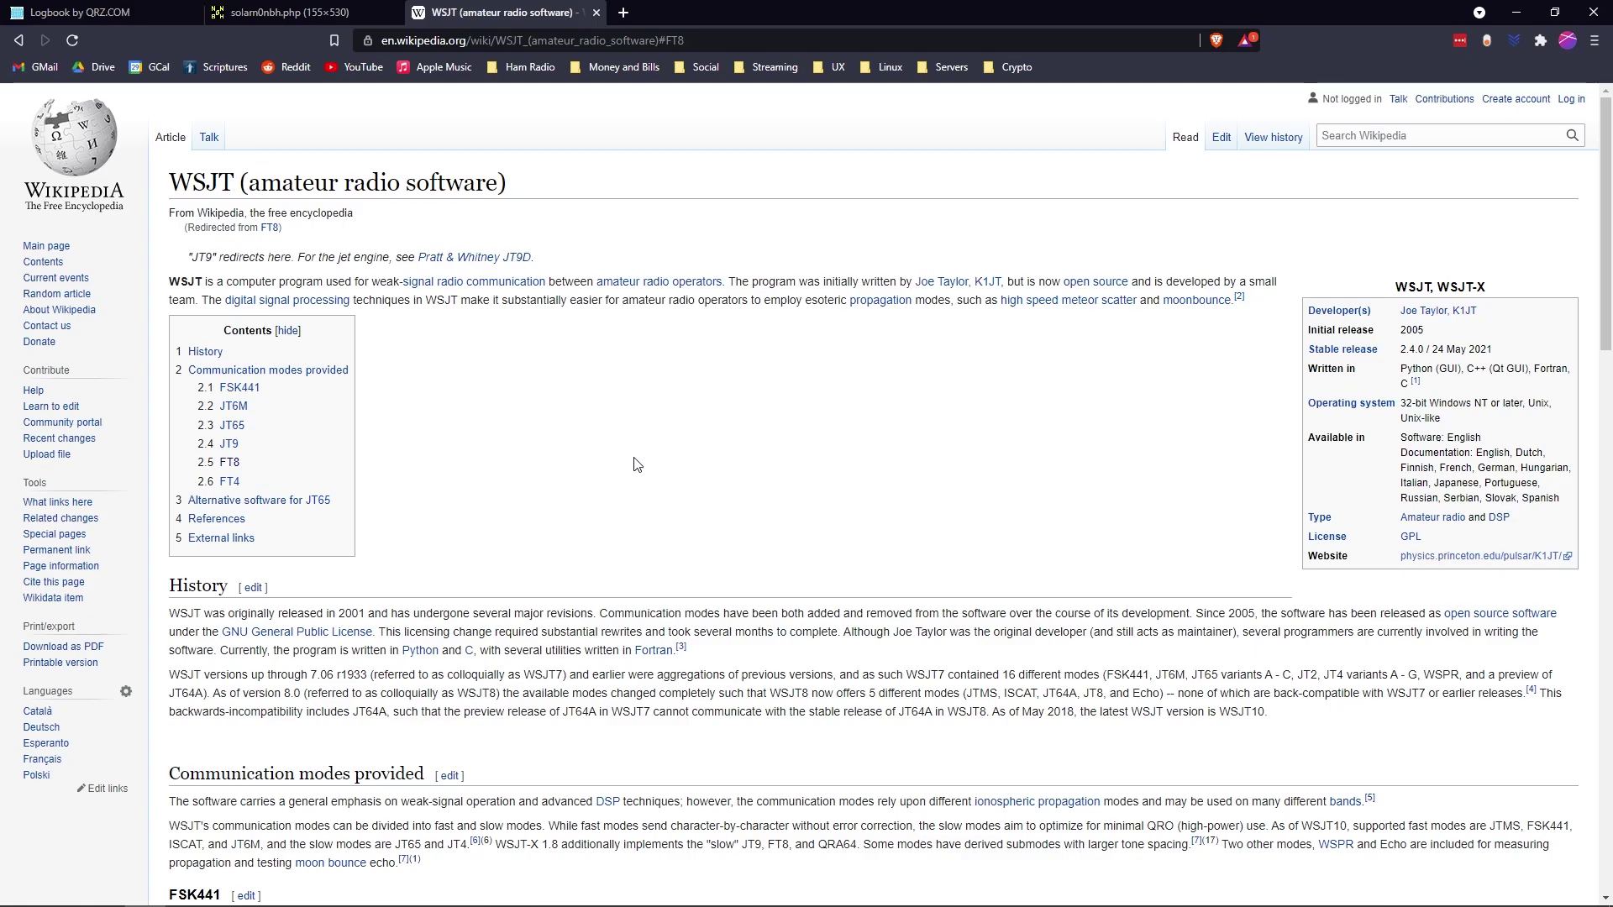
Read the FT8 characteristics in the Wikipedia article on WSJT and check the HF band conditions on the solar-terrestrial data page
scroll(637, 464, "down", 15)
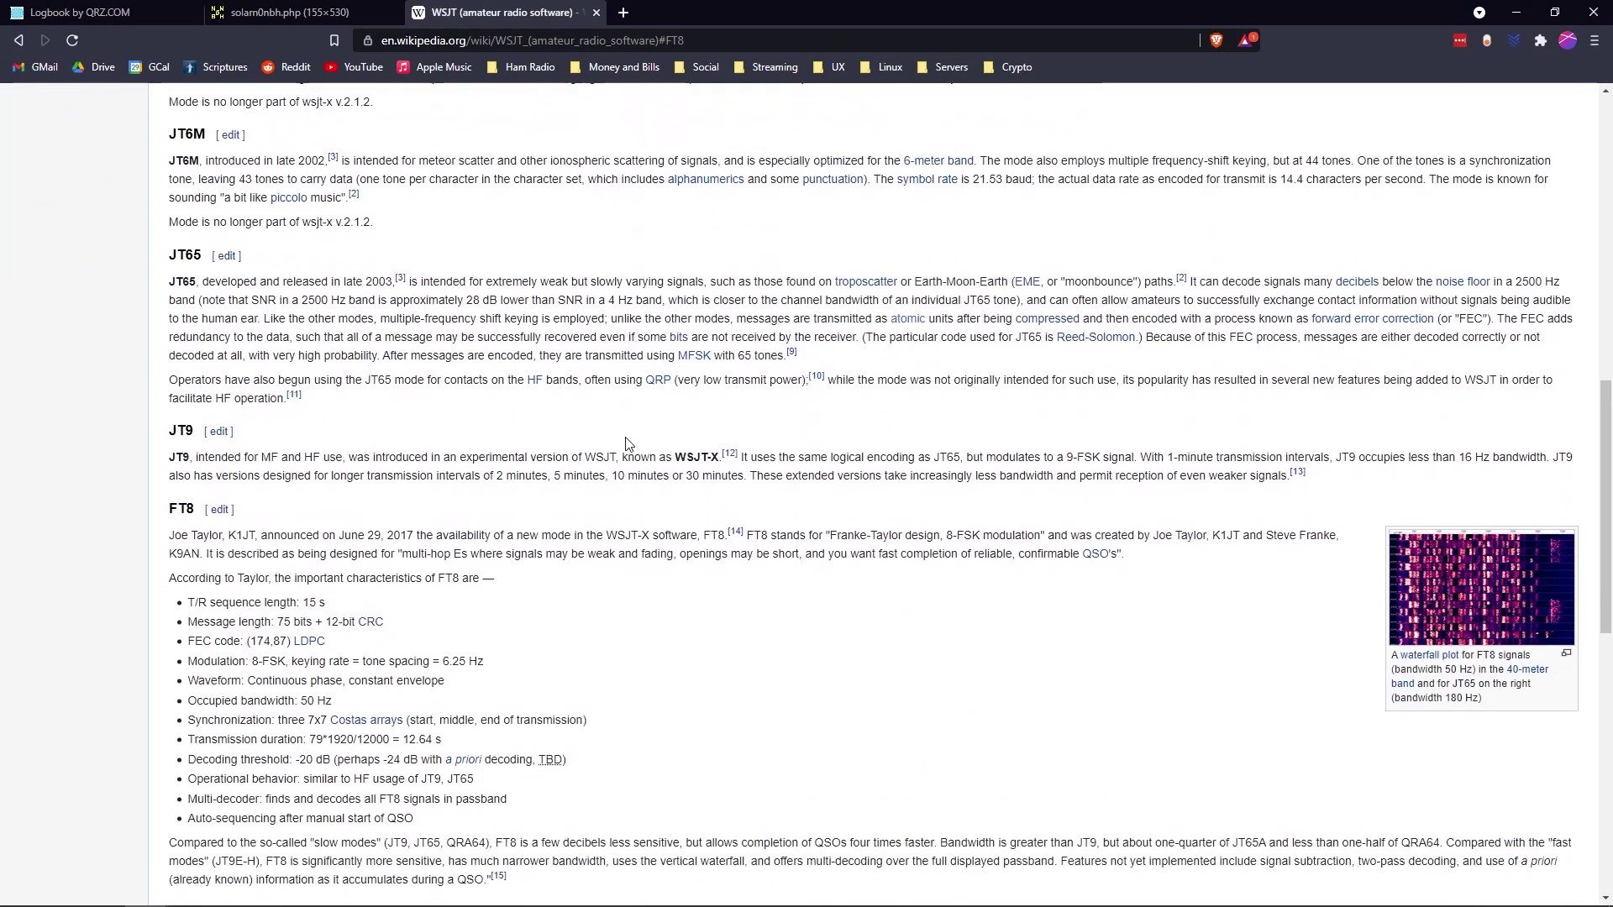
scroll(697, 464, "down", 1)
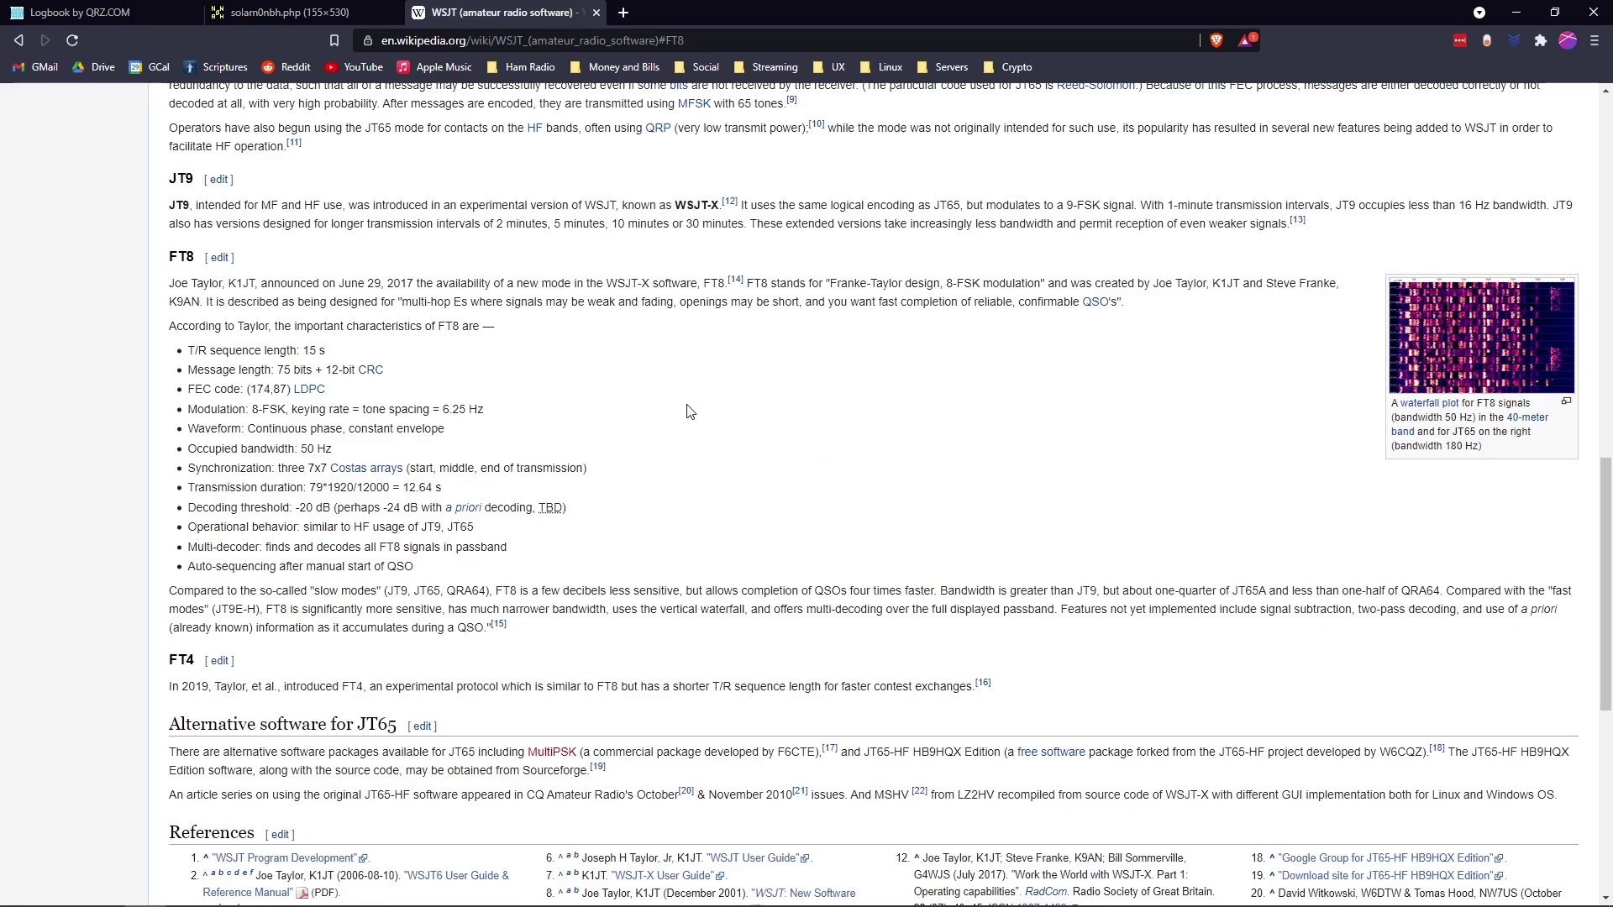
double_click(400, 283)
left_click(762, 422)
left_click(273, 13)
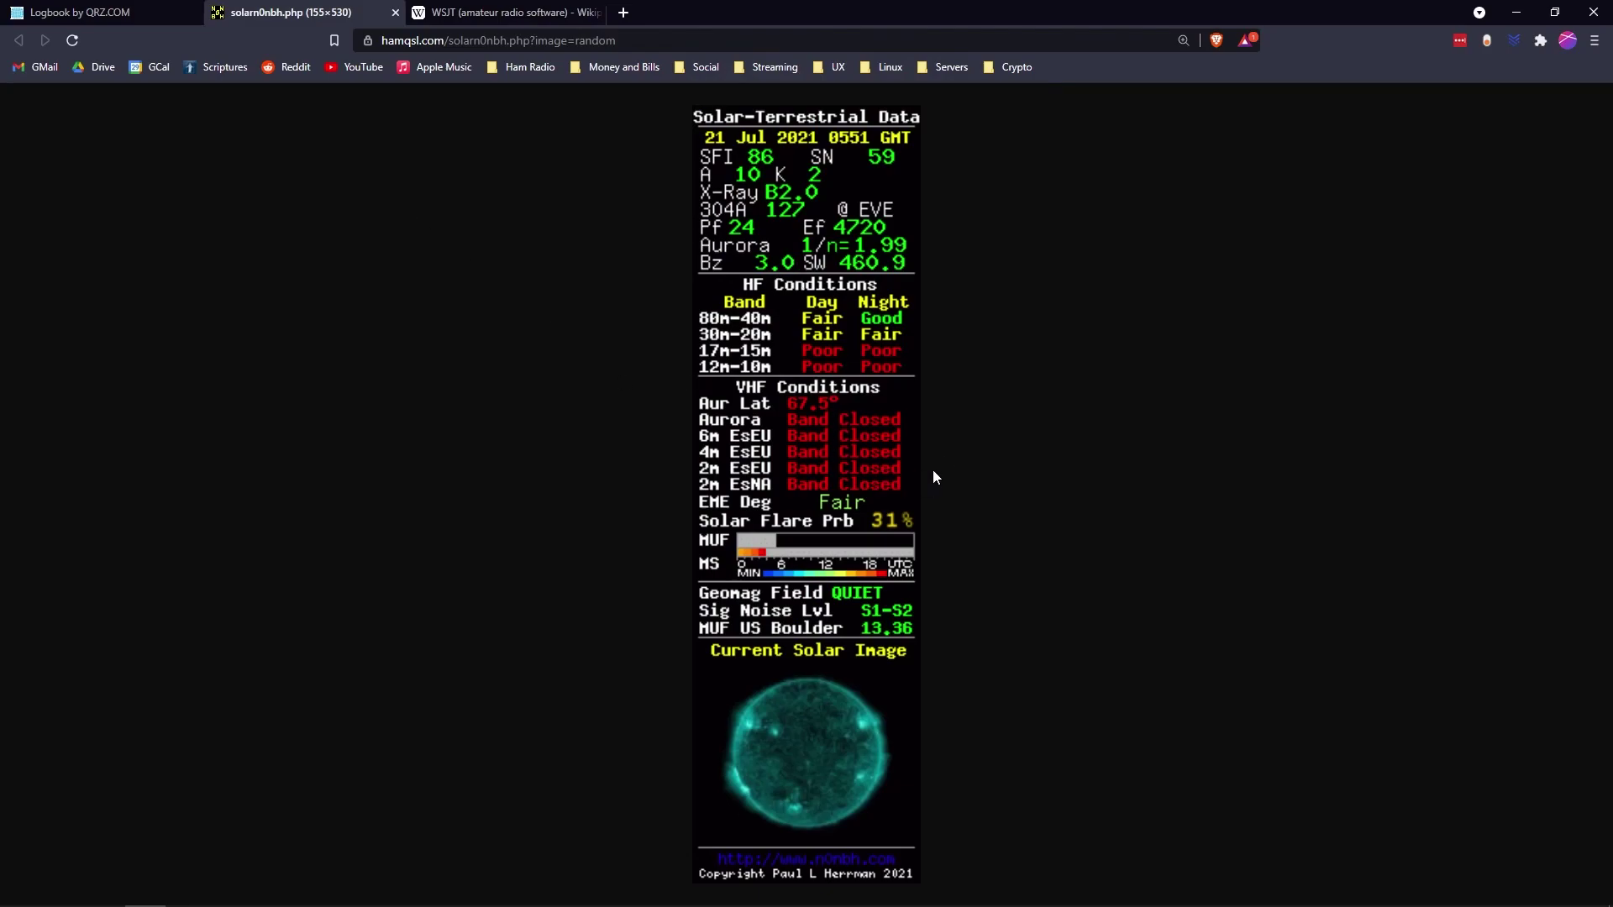
Examine the contacts in the QRZ logbook sorted by country, from the Alaska entries down to the United States
left_click(123, 23)
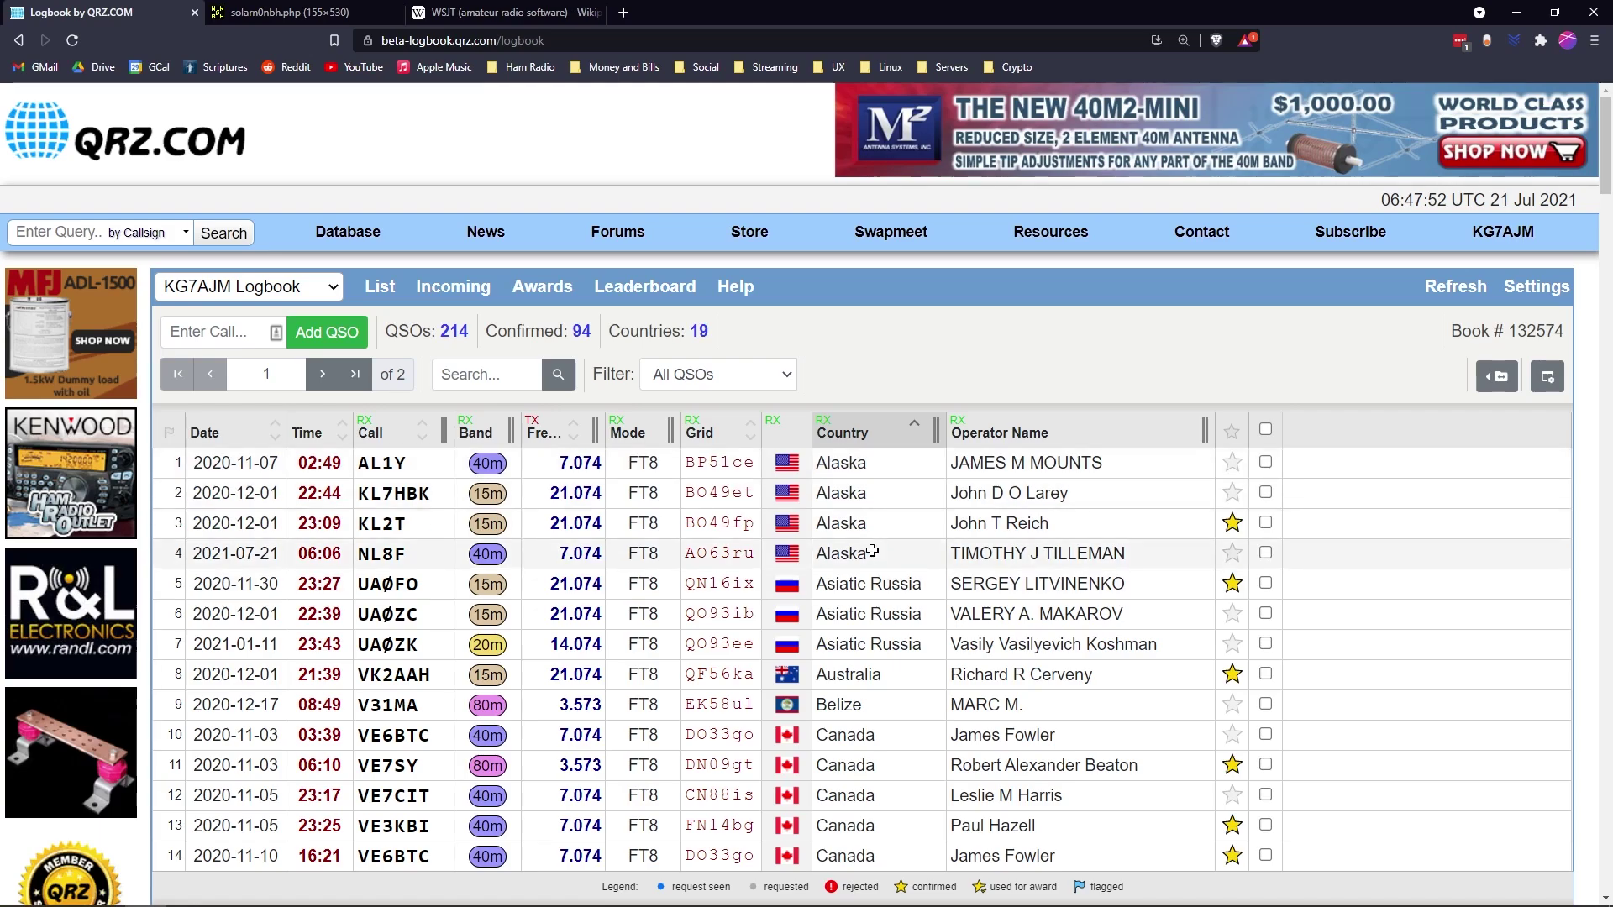
scroll(872, 551, "down", 2)
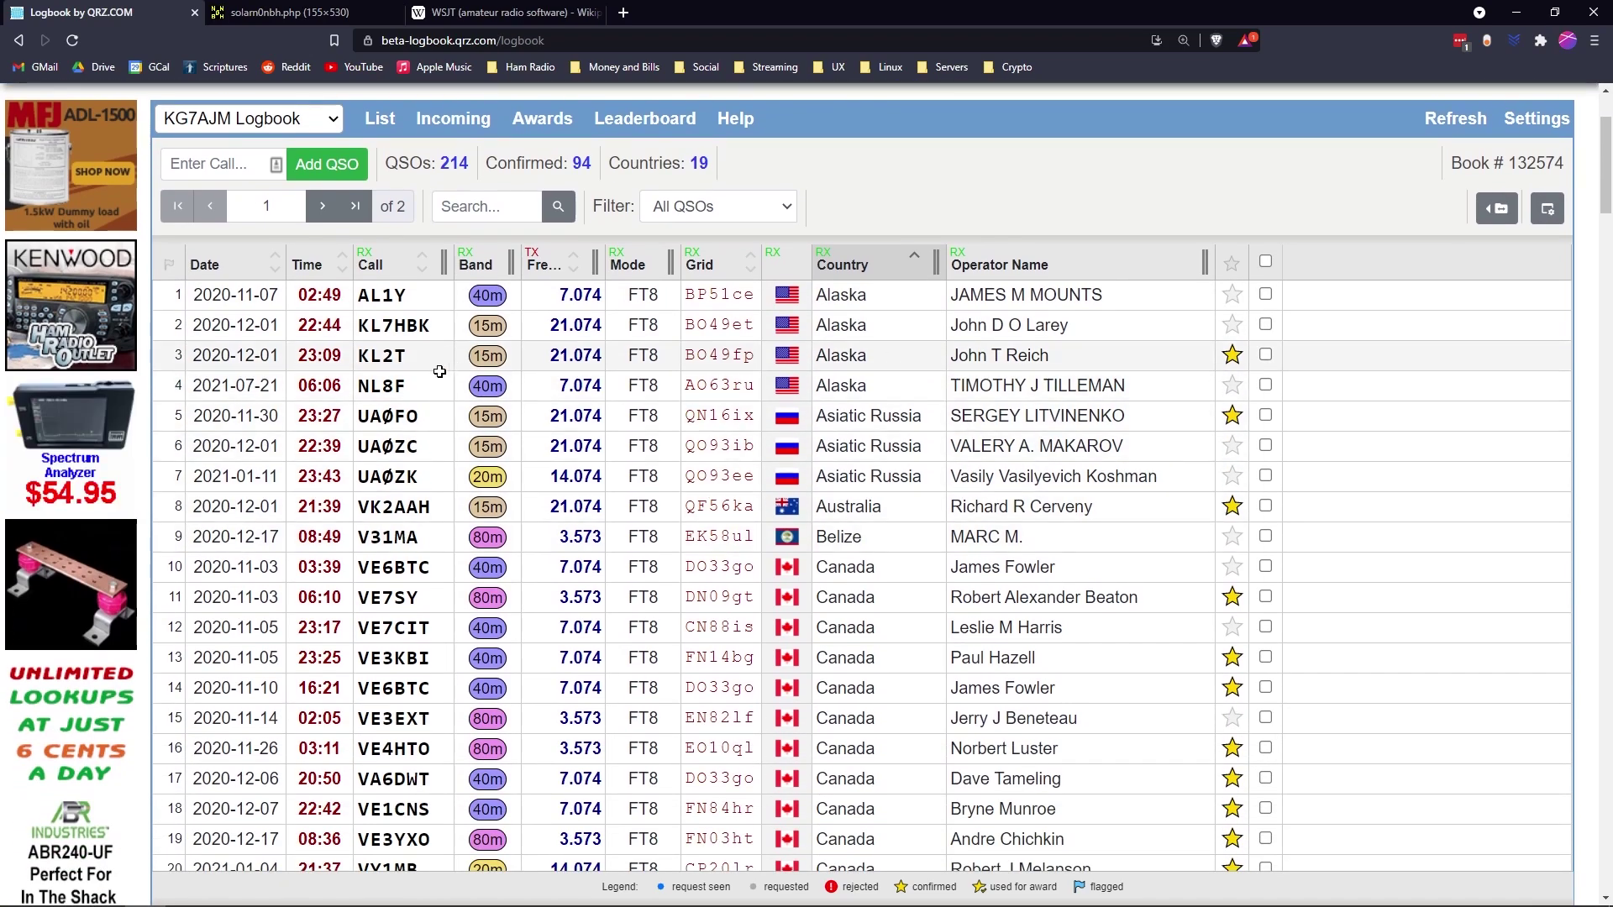
scroll(672, 420, "up", 2)
scroll(891, 465, "down", 2)
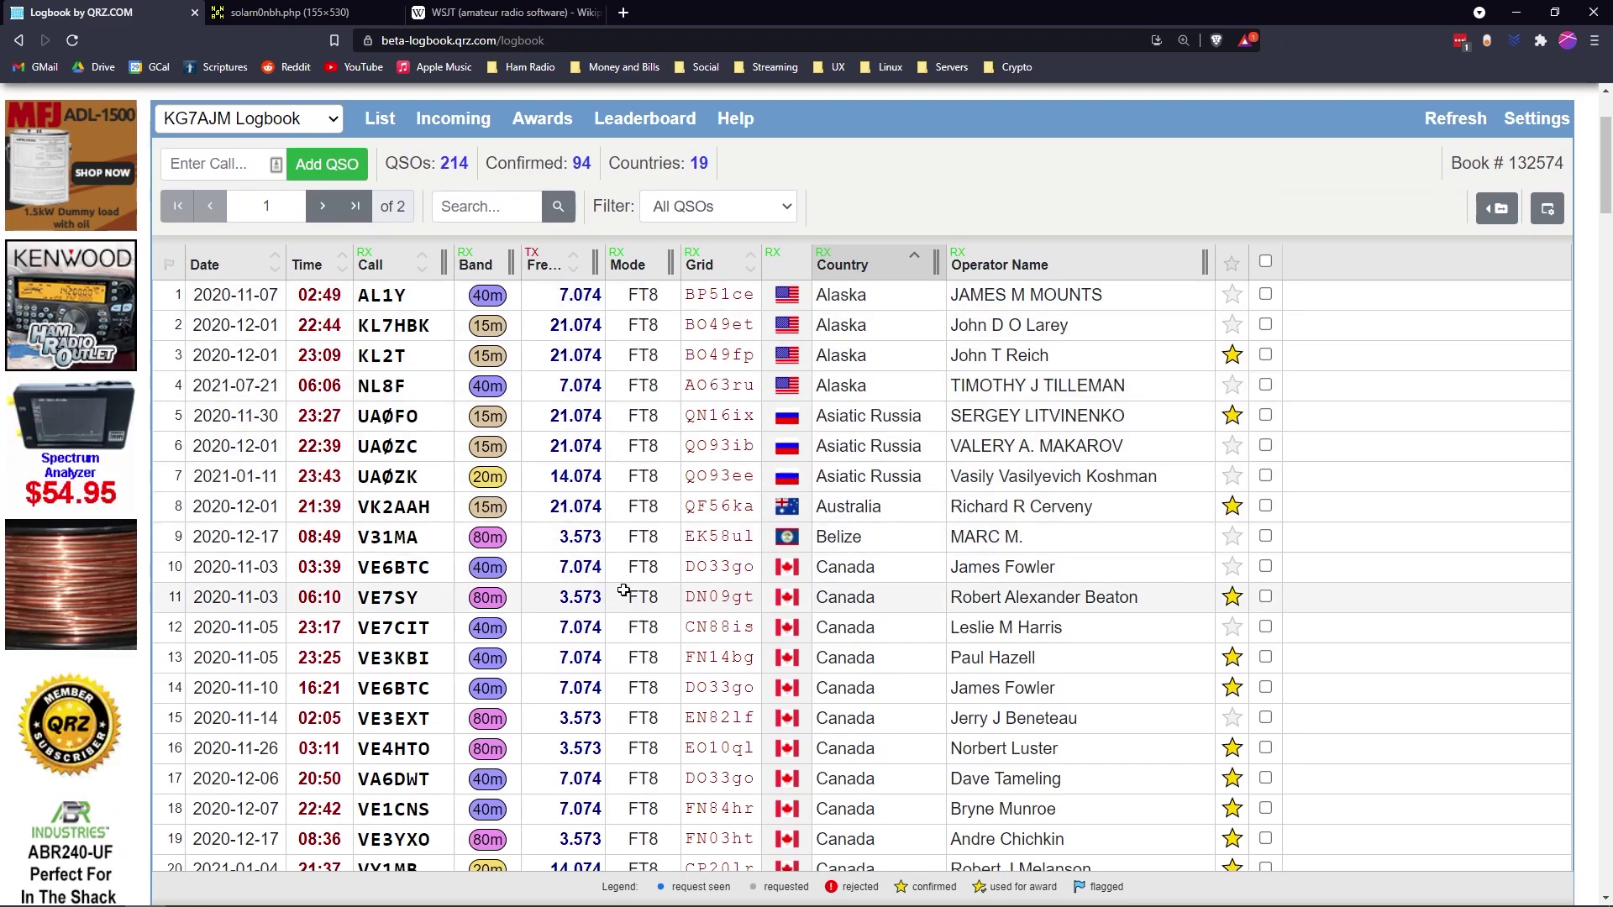
scroll(623, 590, "down", 3)
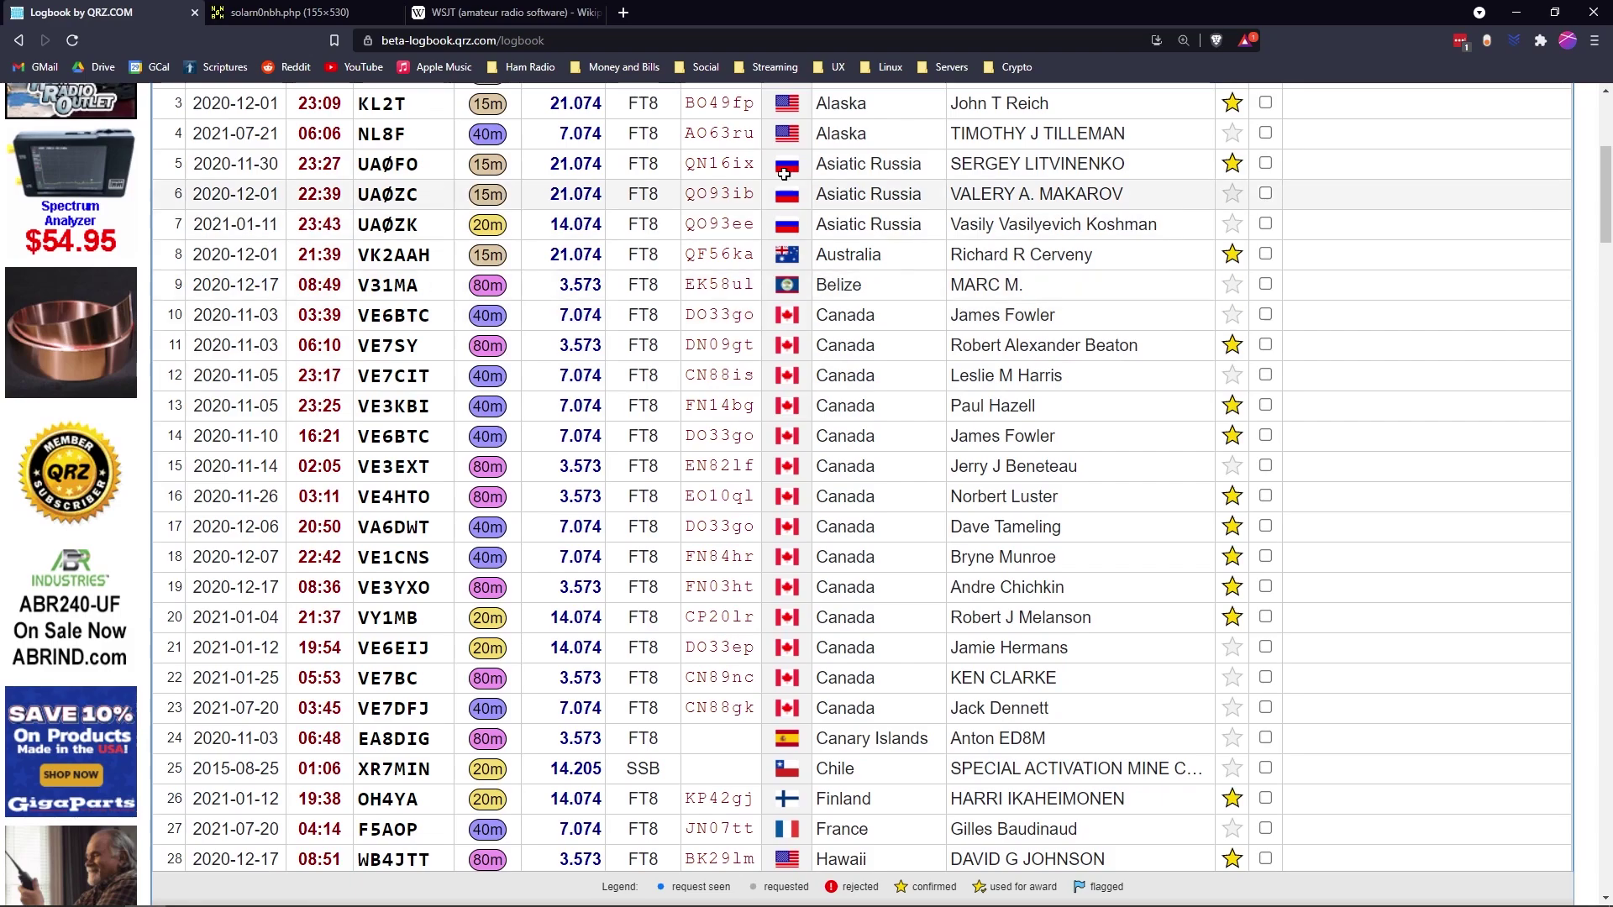
scroll(899, 317, "down", 2)
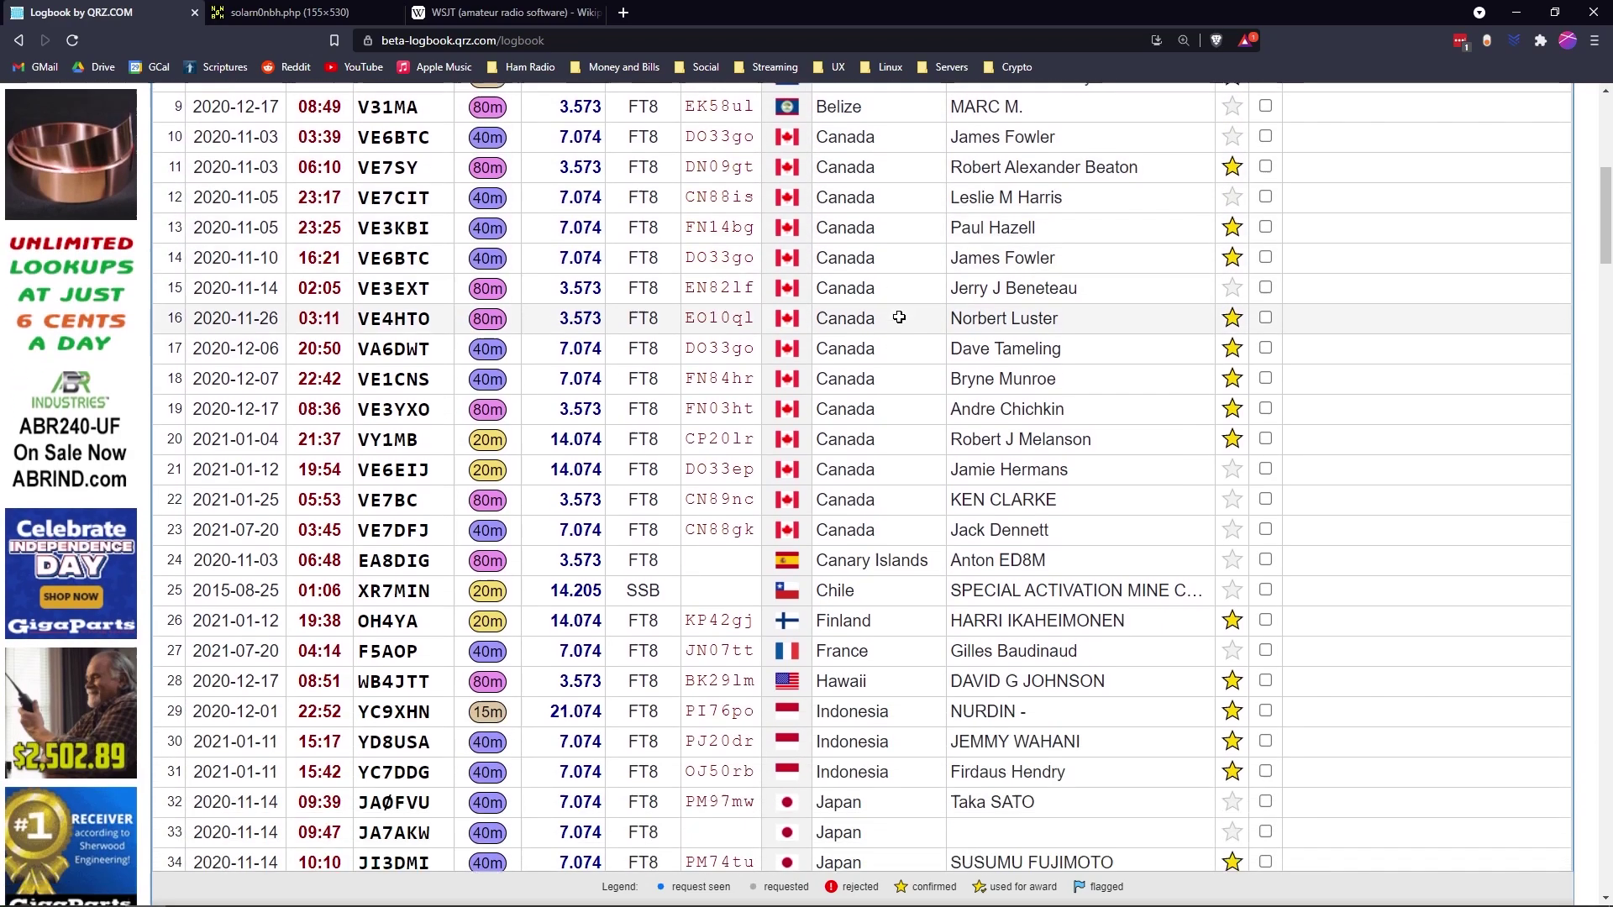
scroll(899, 317, "down", 3)
scroll(907, 420, "down", 1)
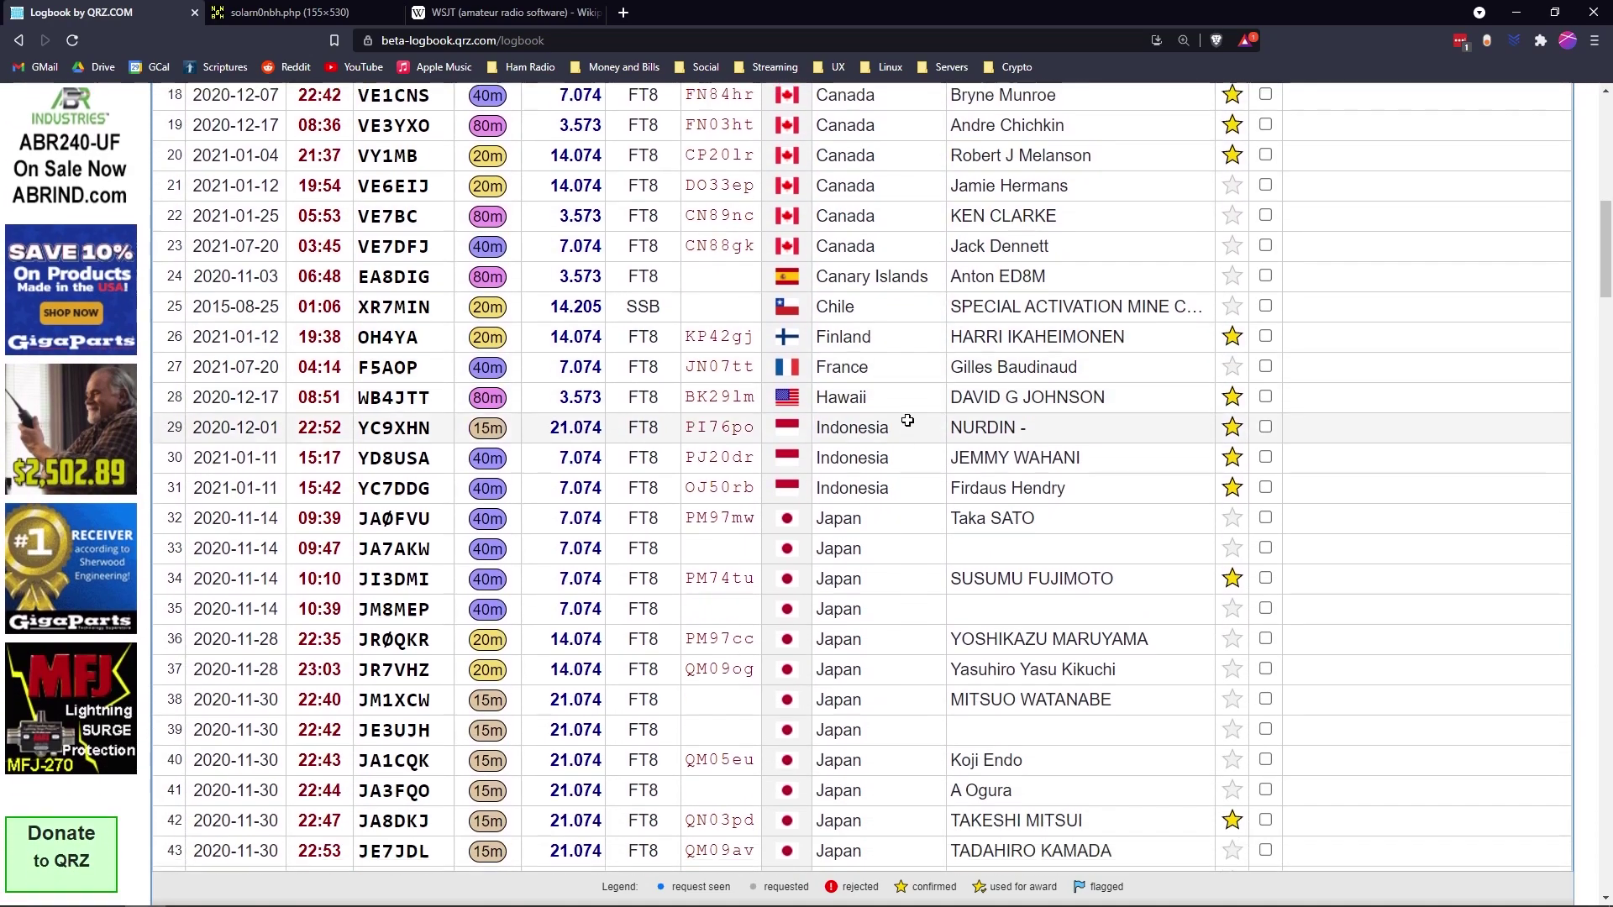
scroll(907, 420, "down", 2)
scroll(850, 448, "down", 6)
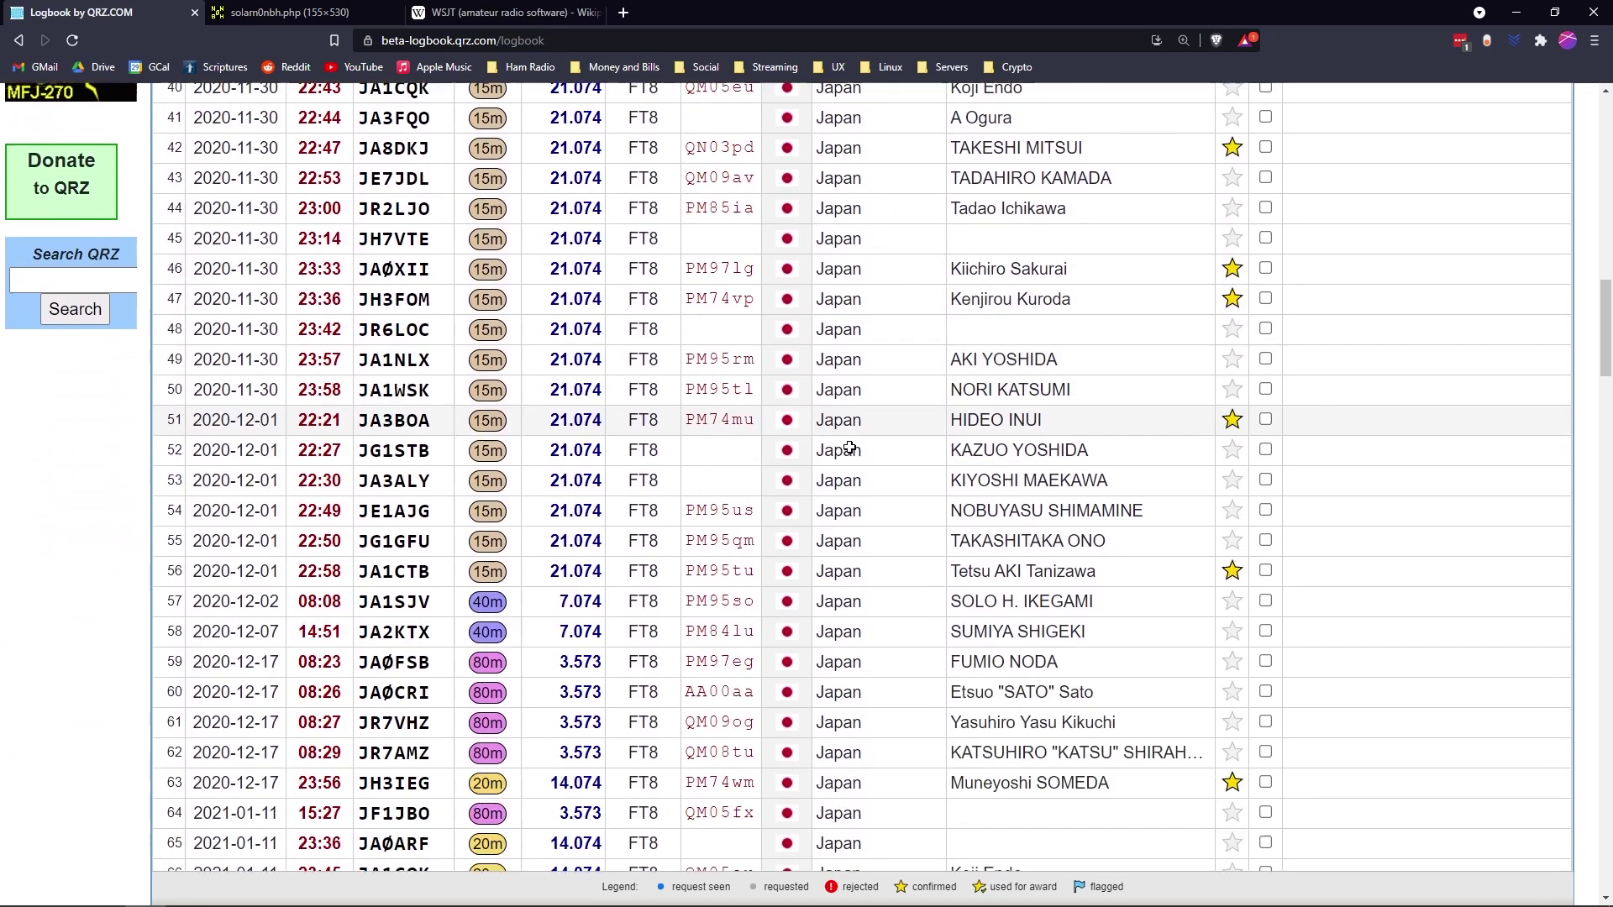
scroll(850, 448, "down", 7)
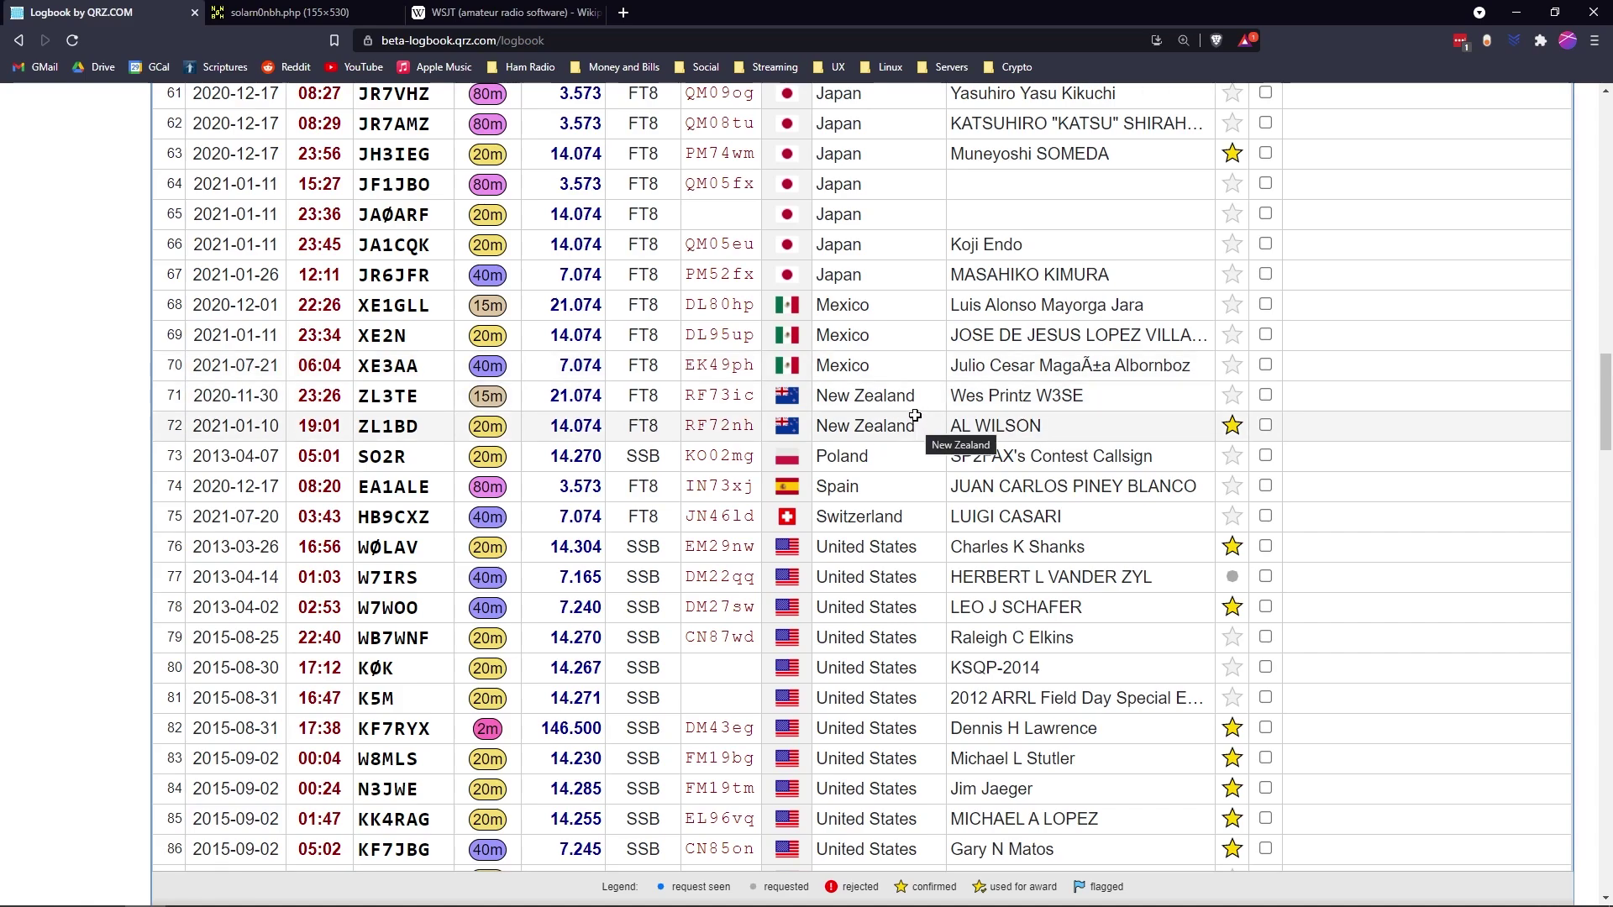
Switch from the browser to WSJT-X and examine the decoded 40m band activity and the wide graph waterfall
left_click(1519, 13)
left_click(588, 19)
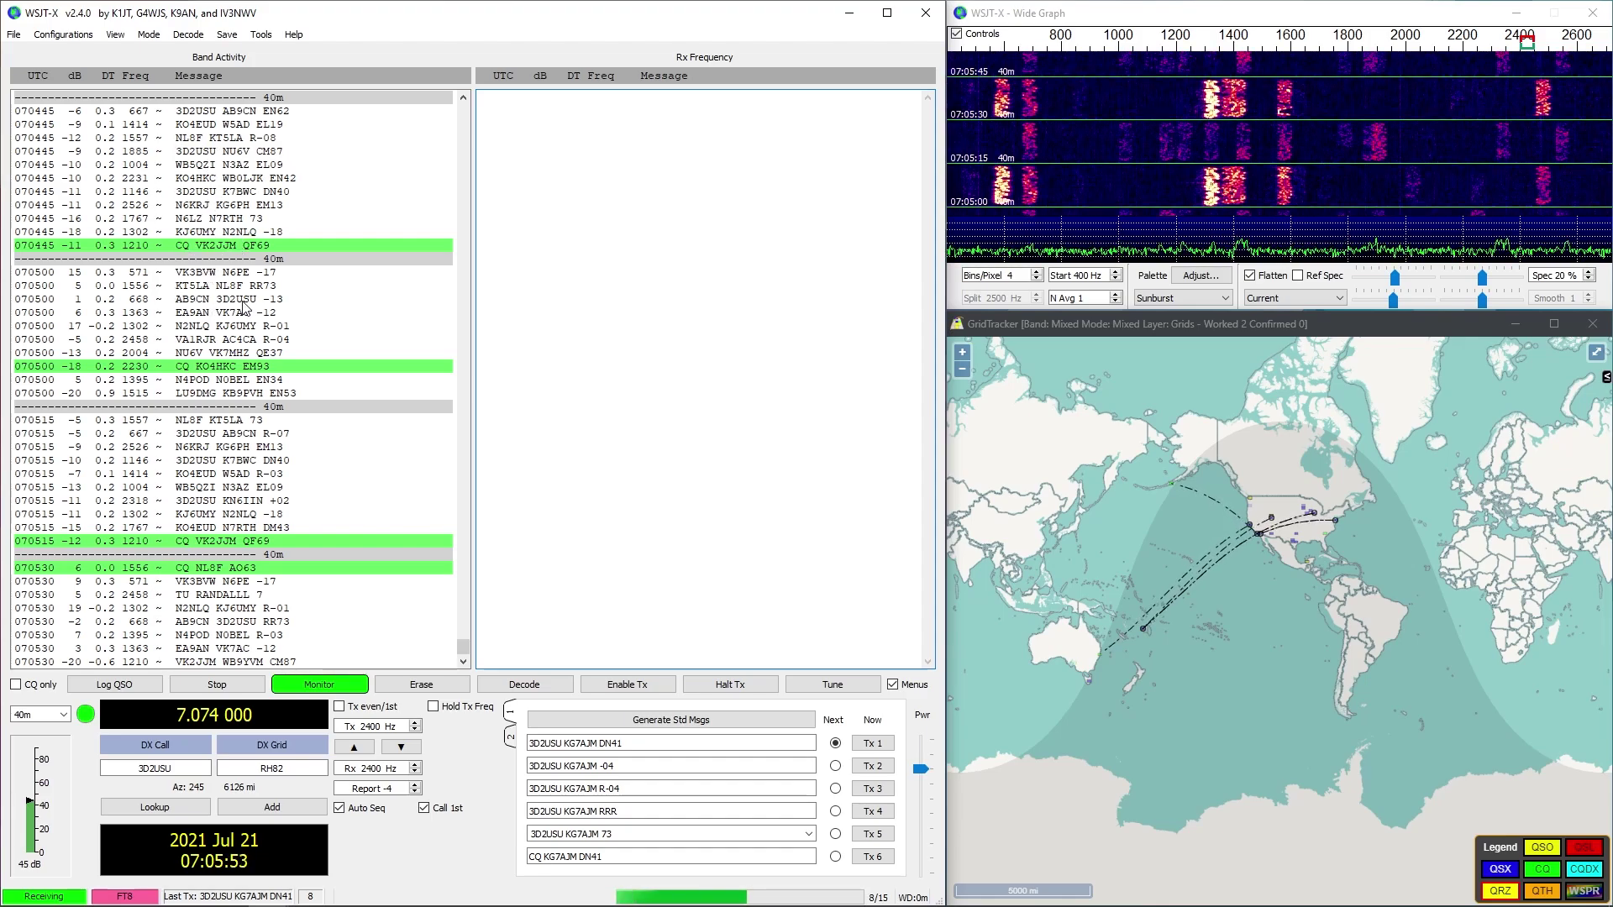
scroll(240, 310, "up", 12)
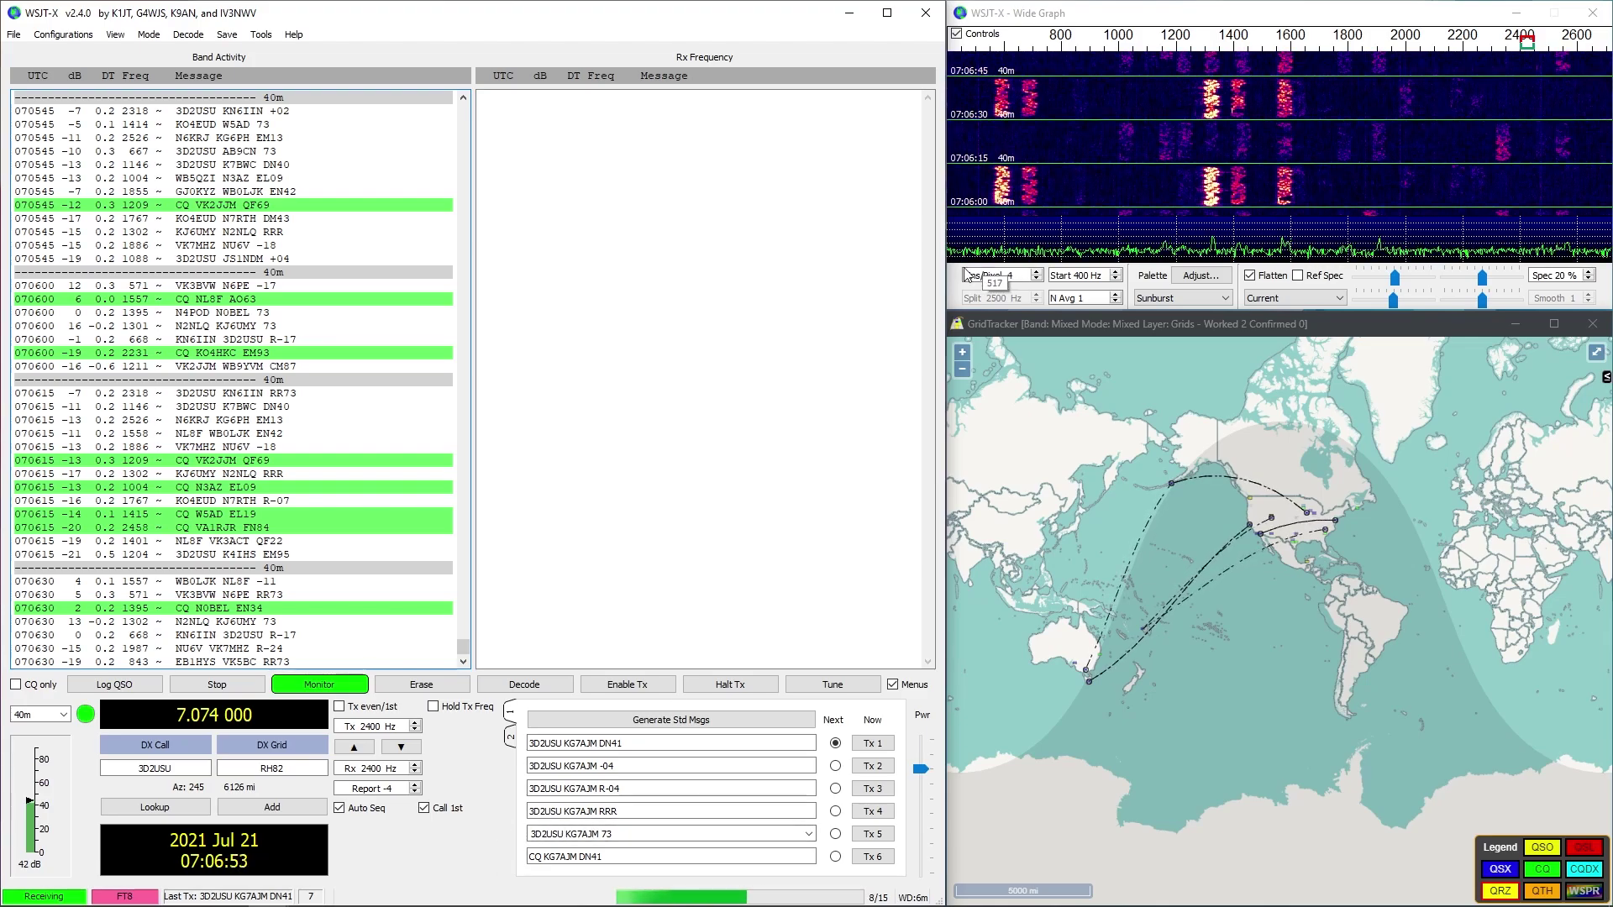
left_click(1080, 298)
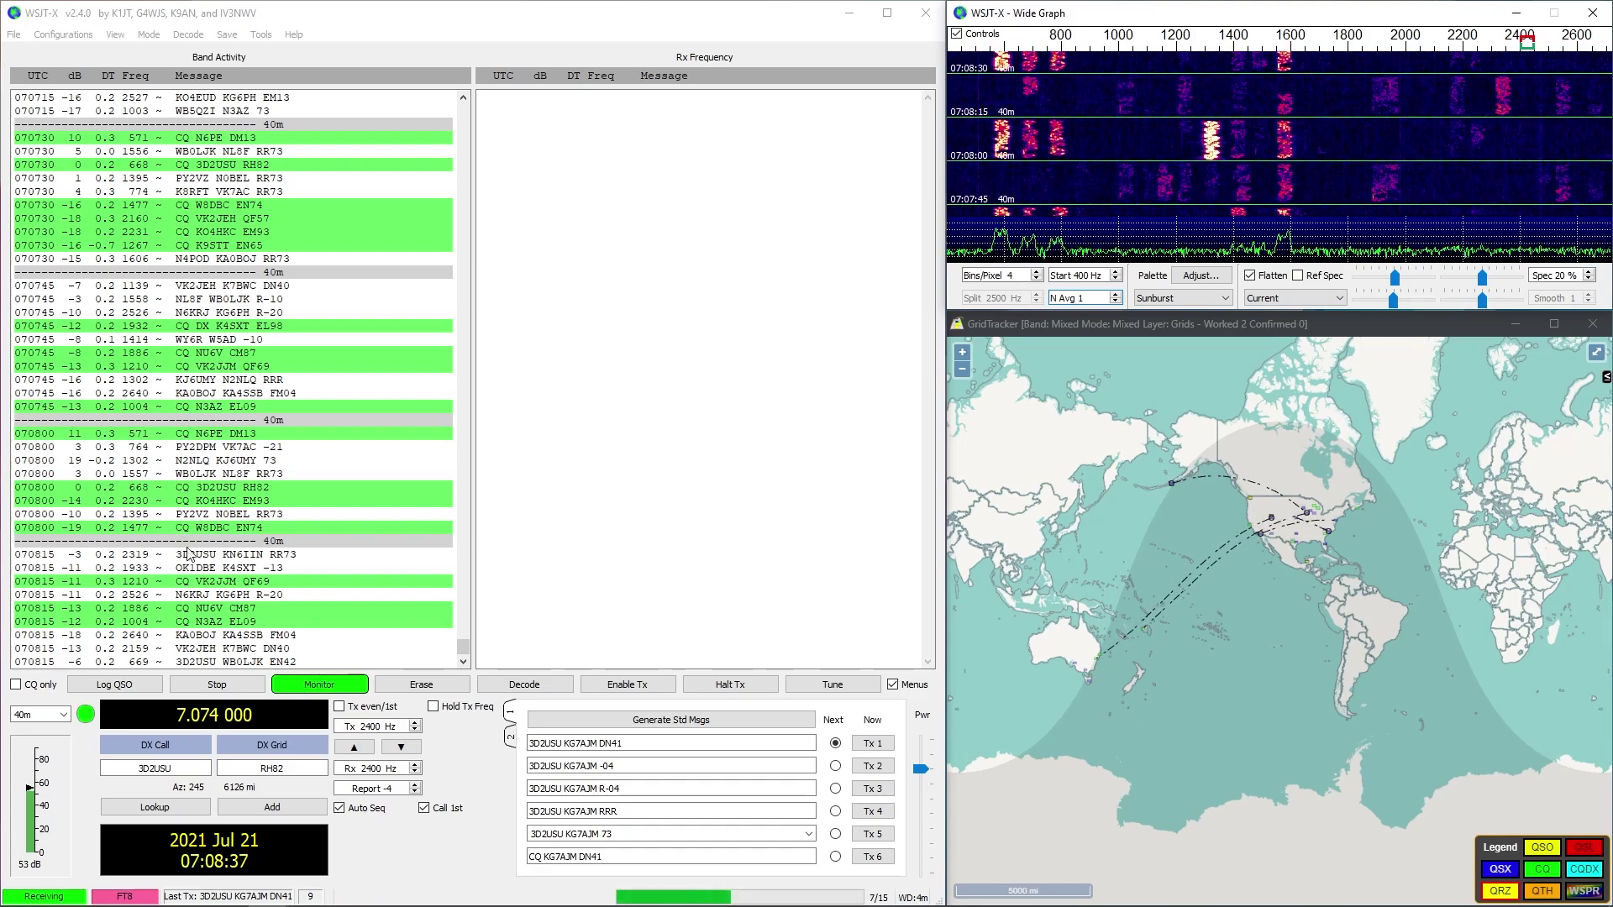
Call the station in grid CM95 at 1210 Hz, and work the AO63 station calling CQ at 1557 Hz instead
left_click(216, 437)
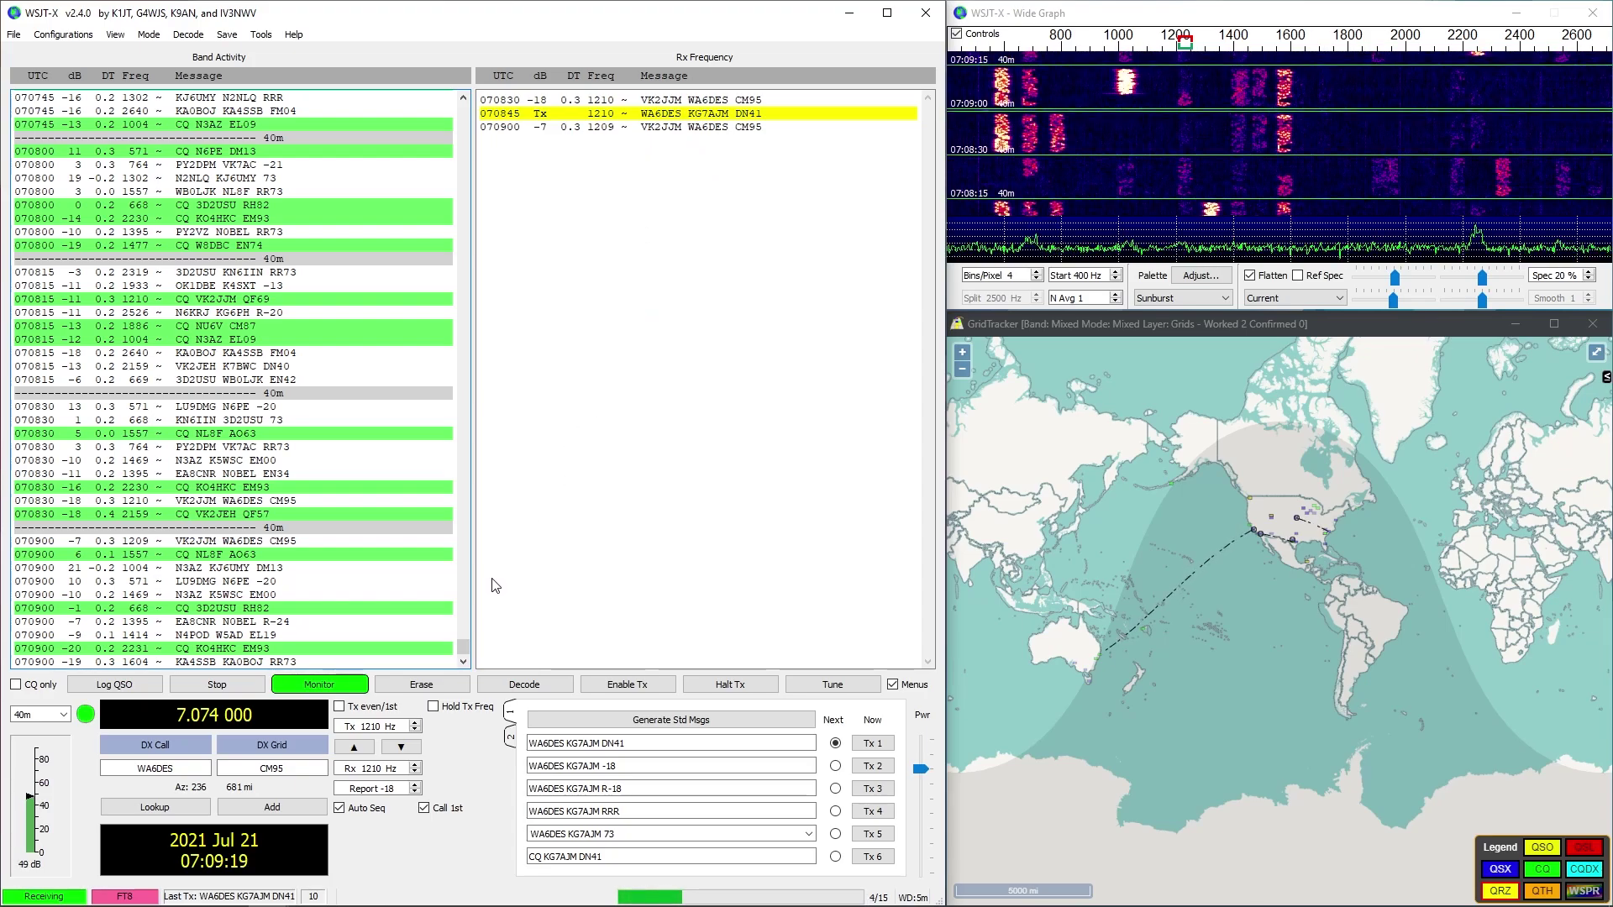
double_click(205, 556)
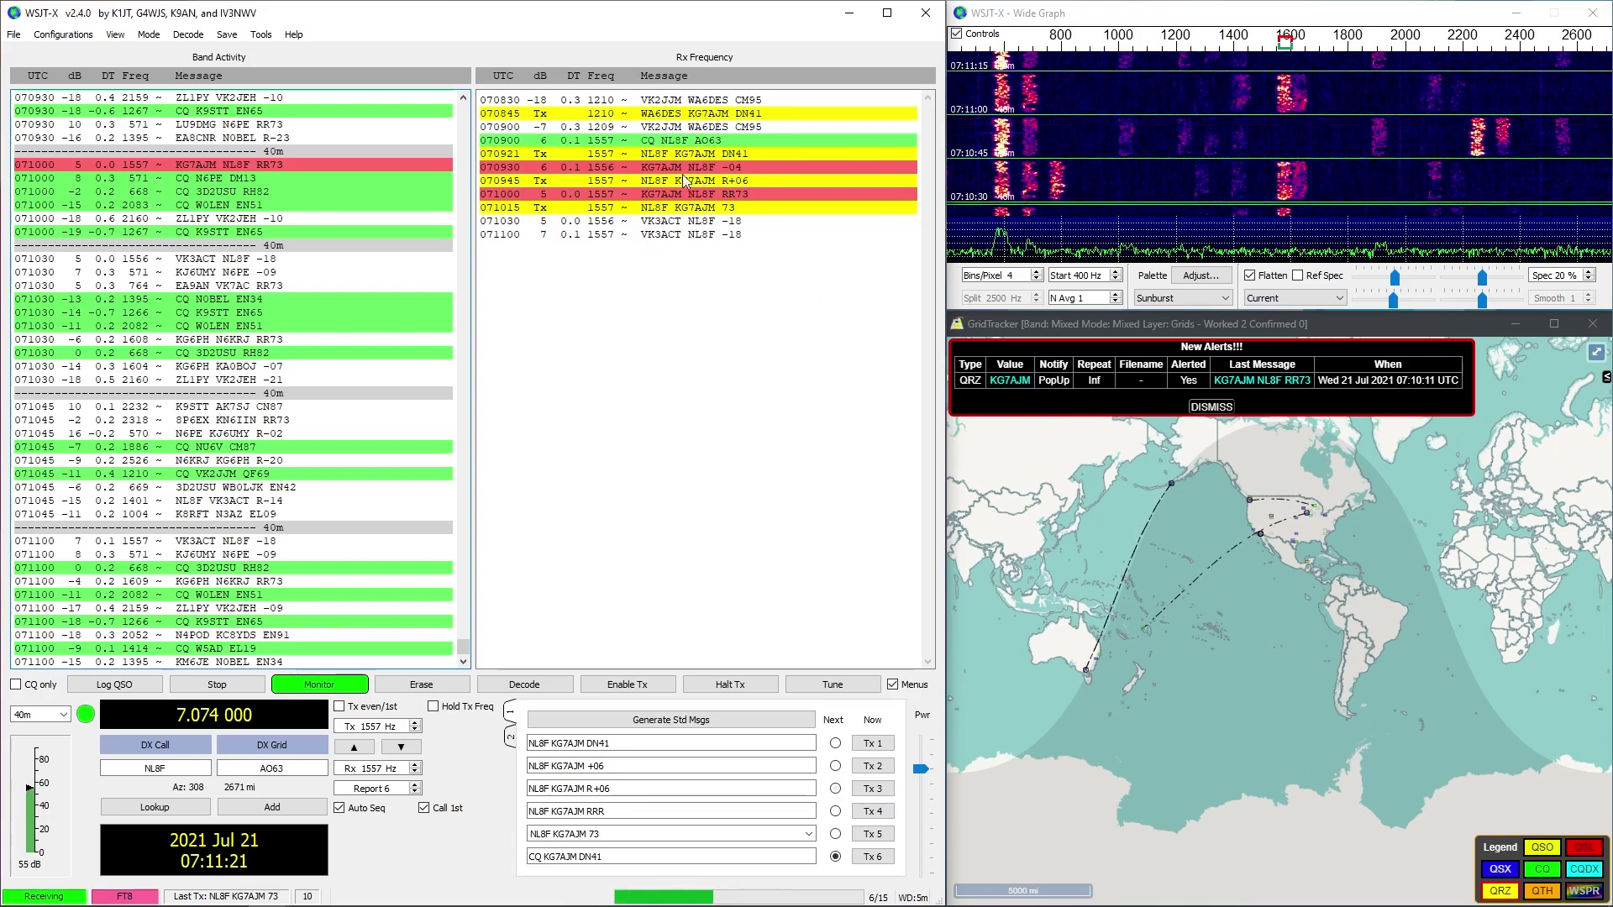
Dismiss the GridTracker alert and examine the station markers and signal paths across North America and the Pacific
left_click(1210, 407)
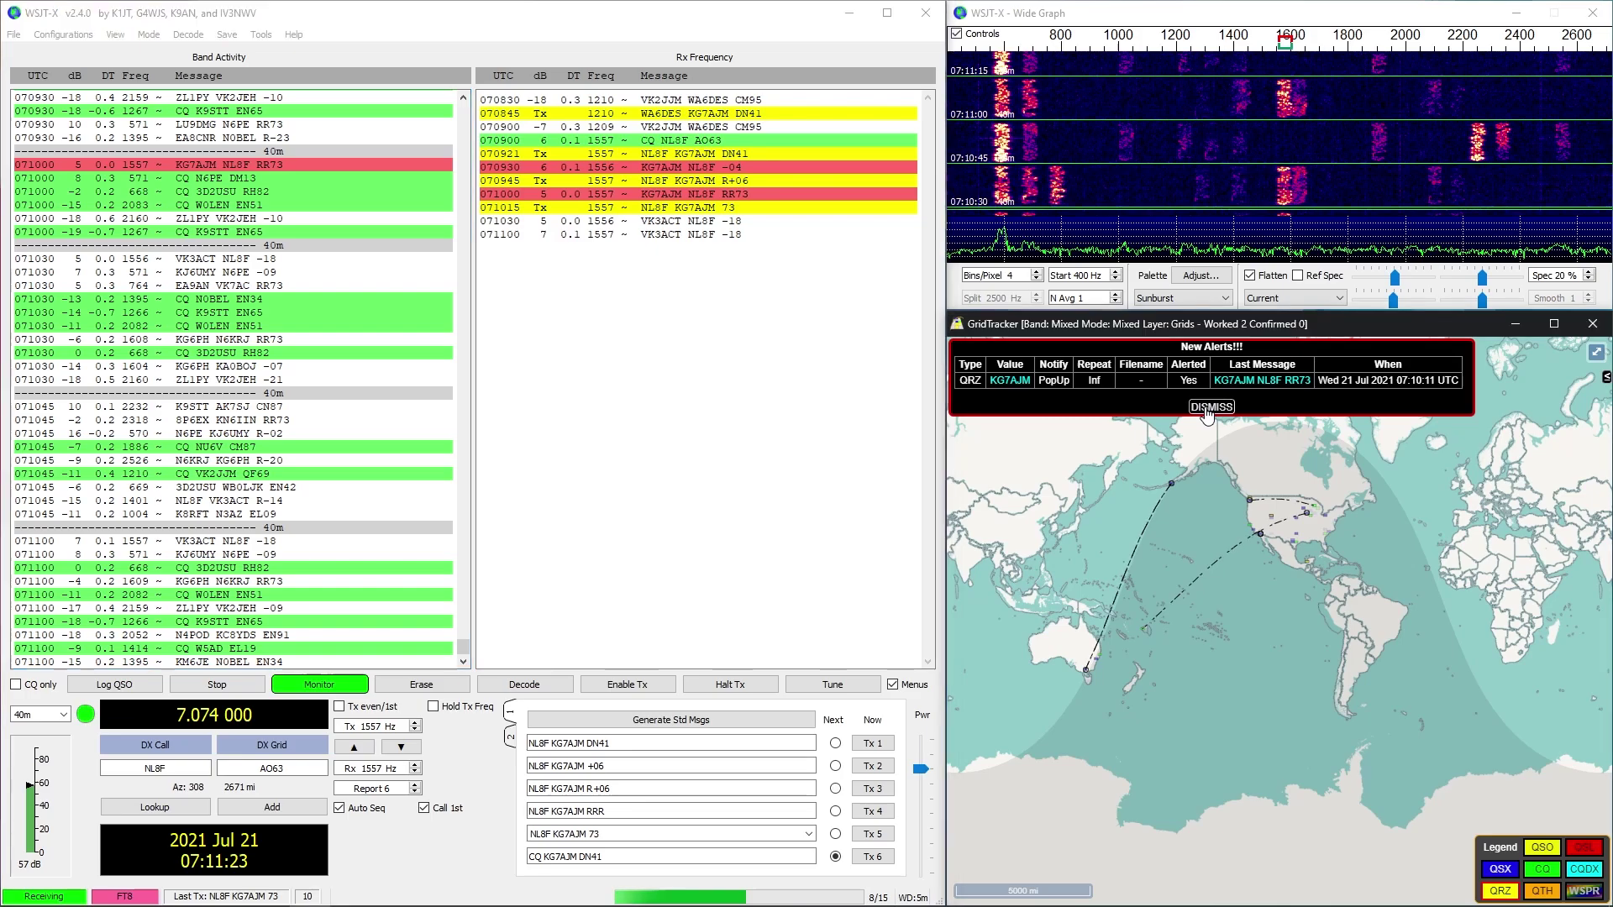
scroll(1283, 536, "up", 3)
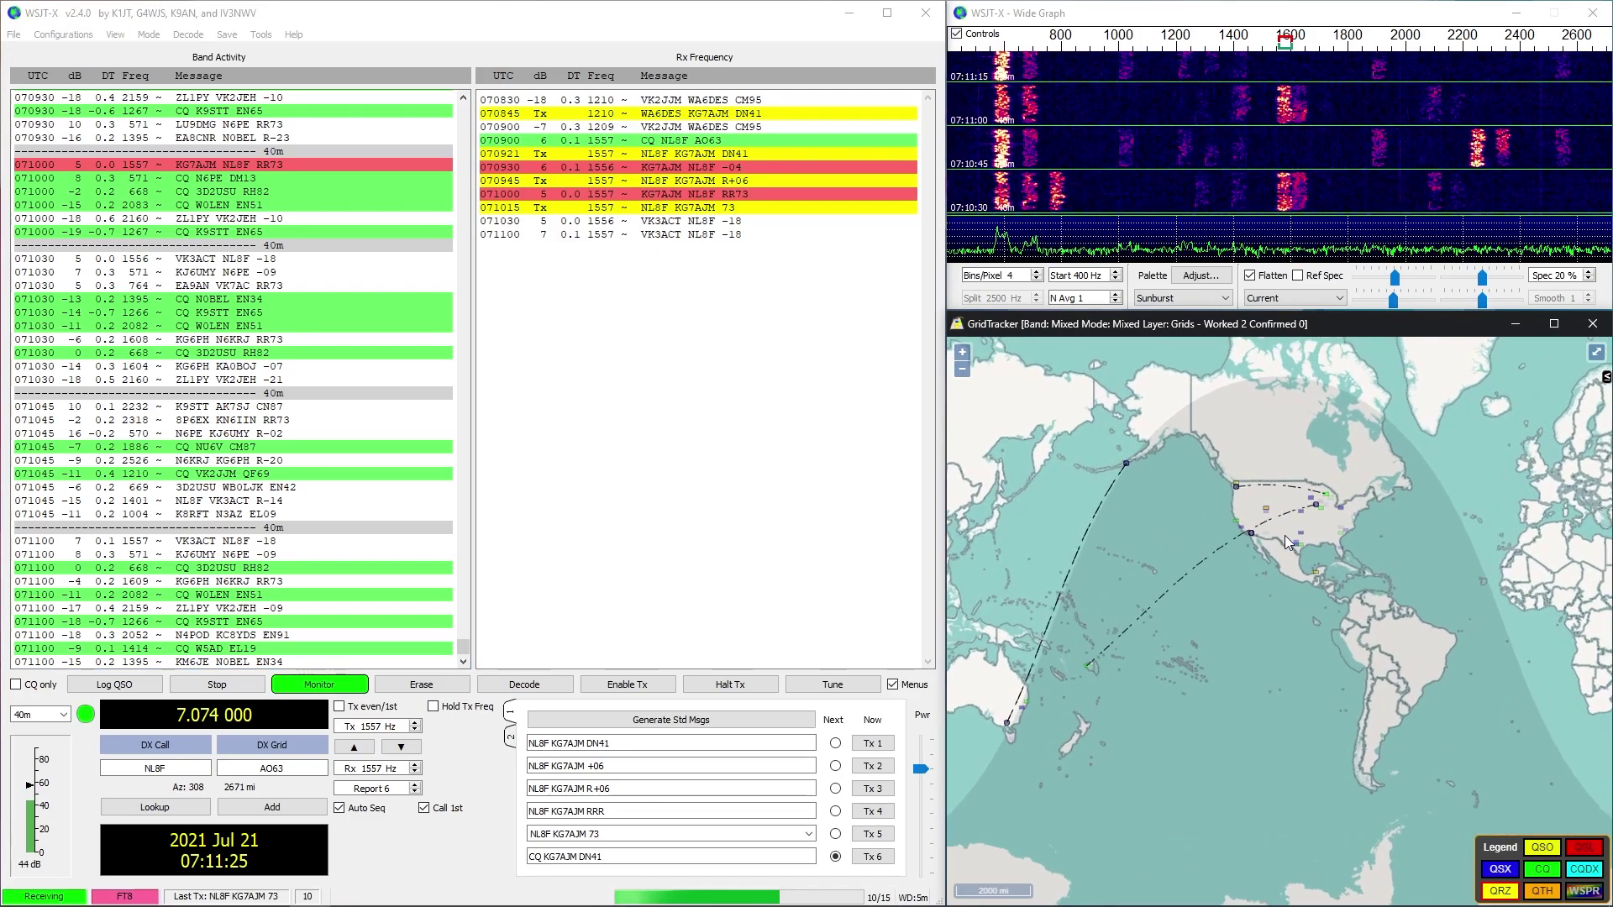
scroll(1283, 534, "up", 1)
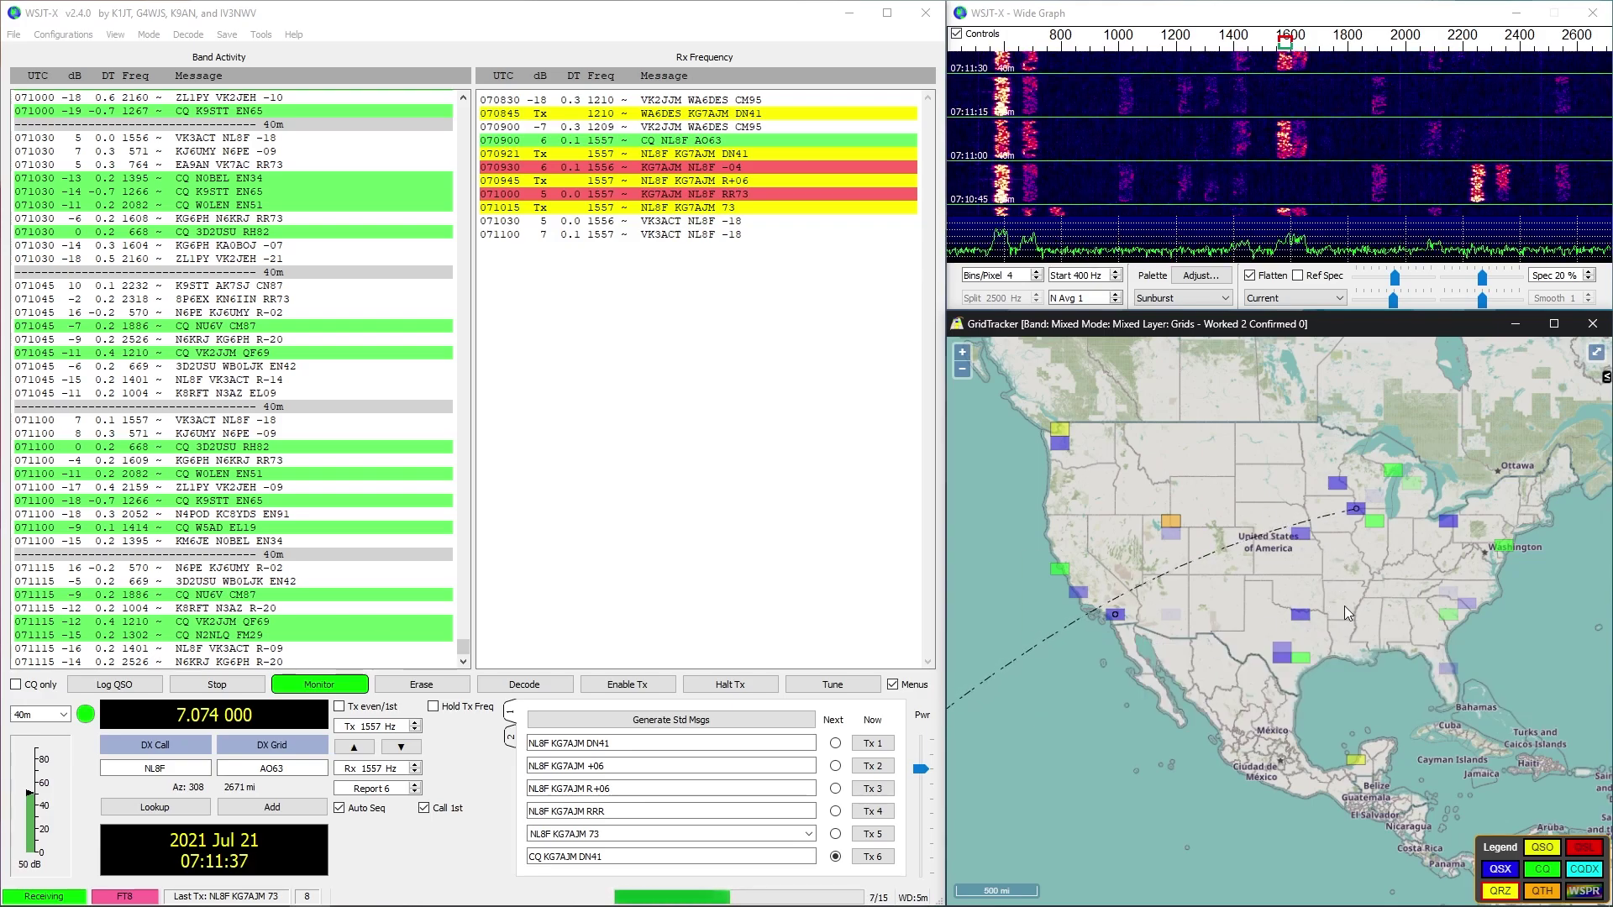
mouse_move(1308, 612)
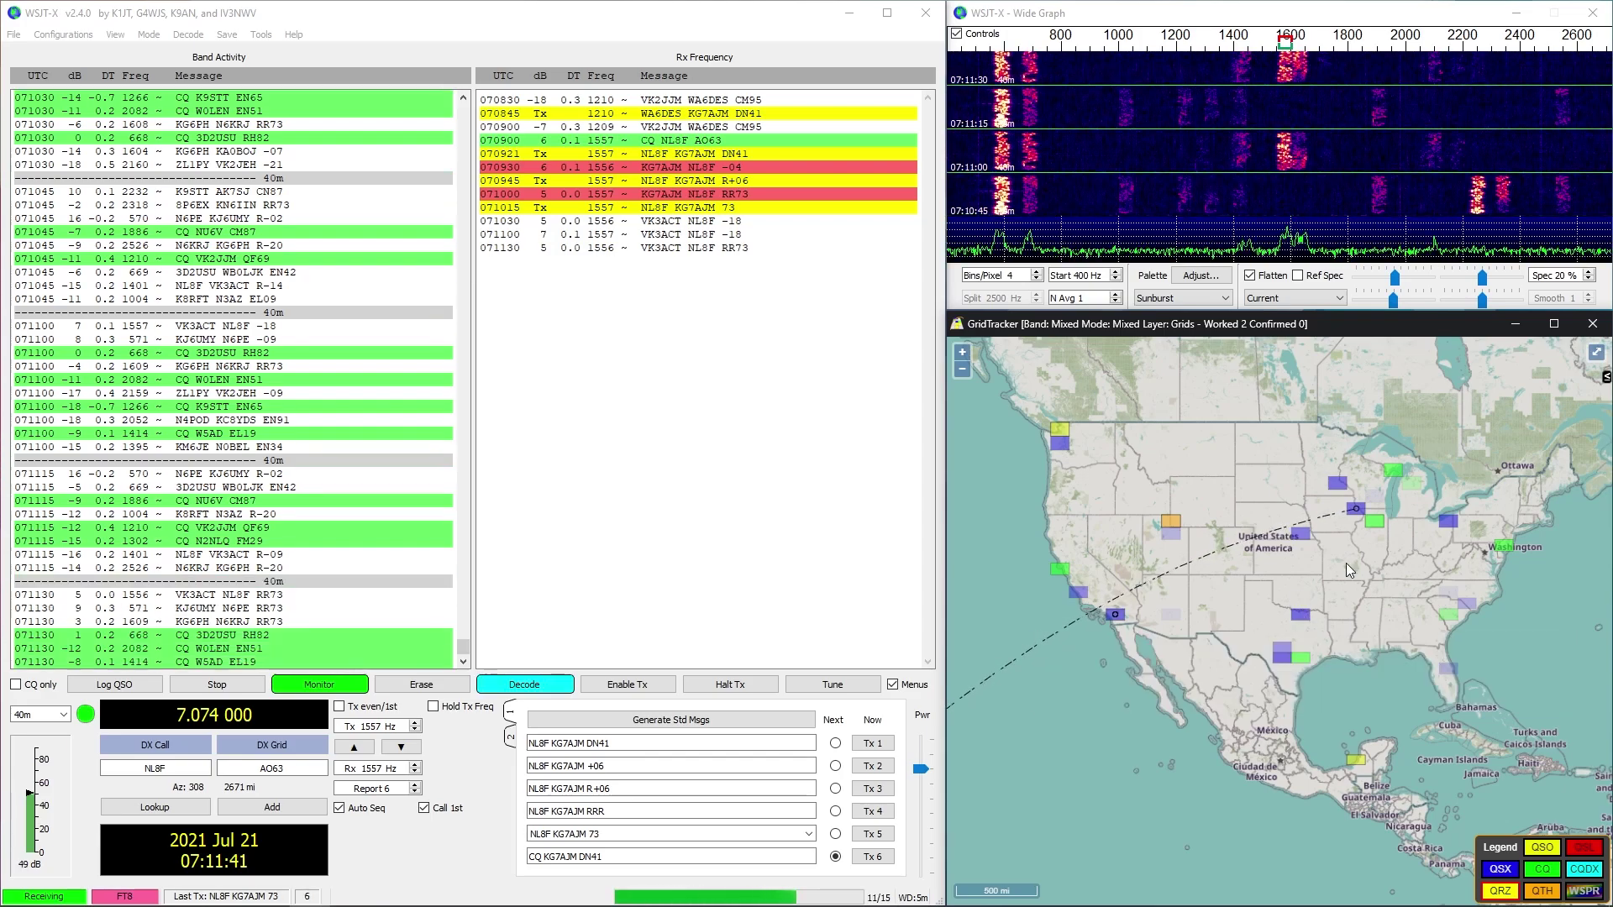
mouse_move(1374, 522)
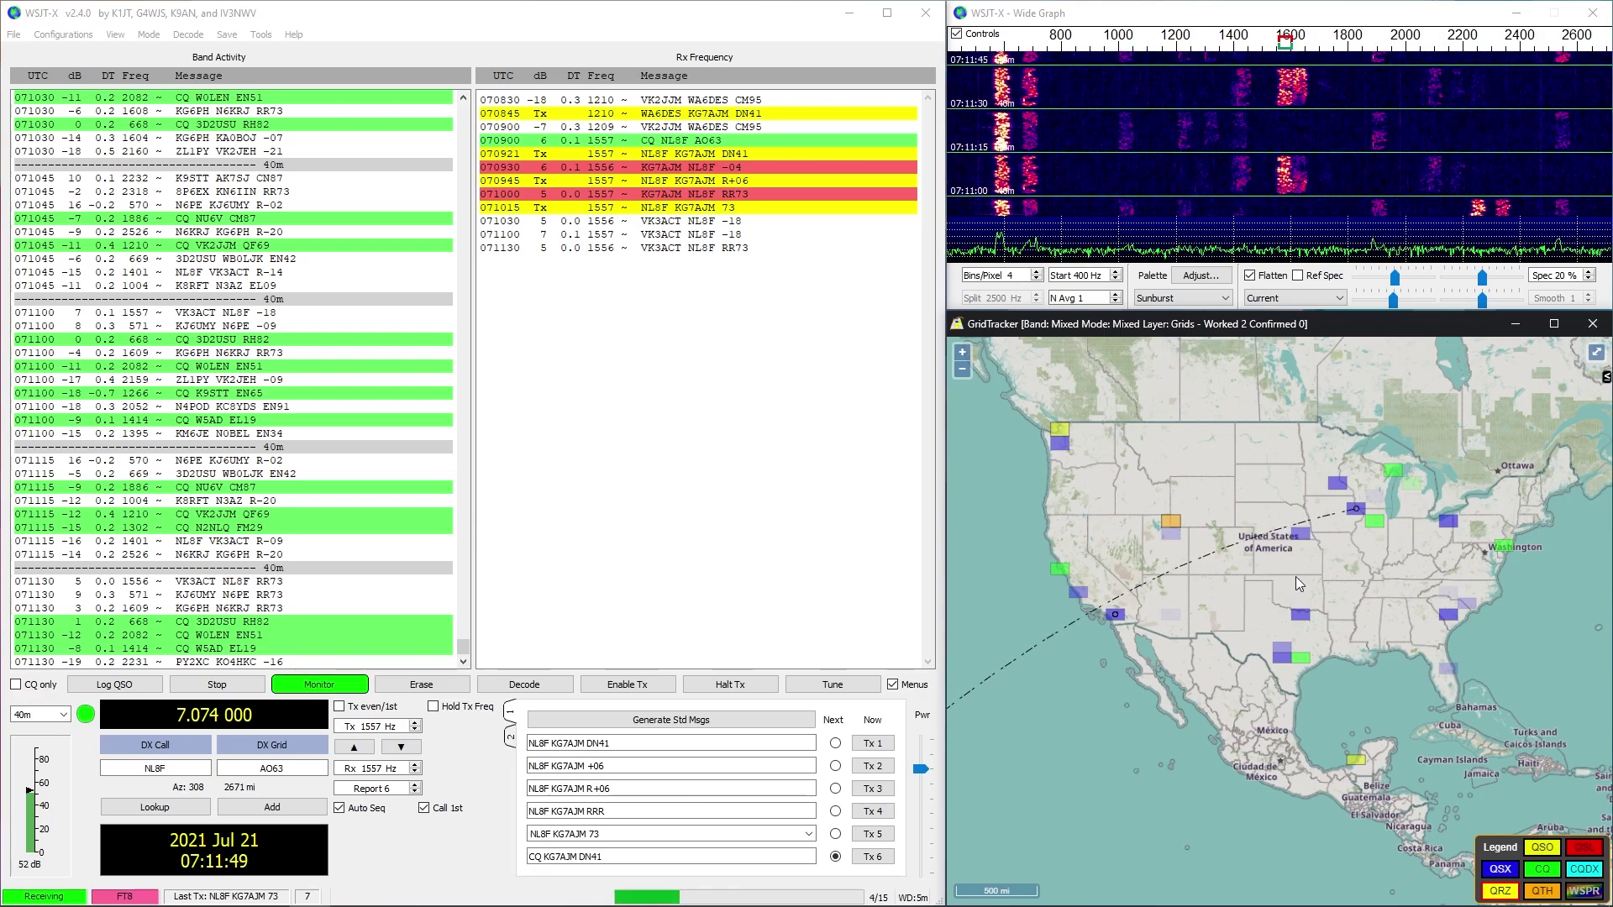
scroll(1294, 574, "down", 1)
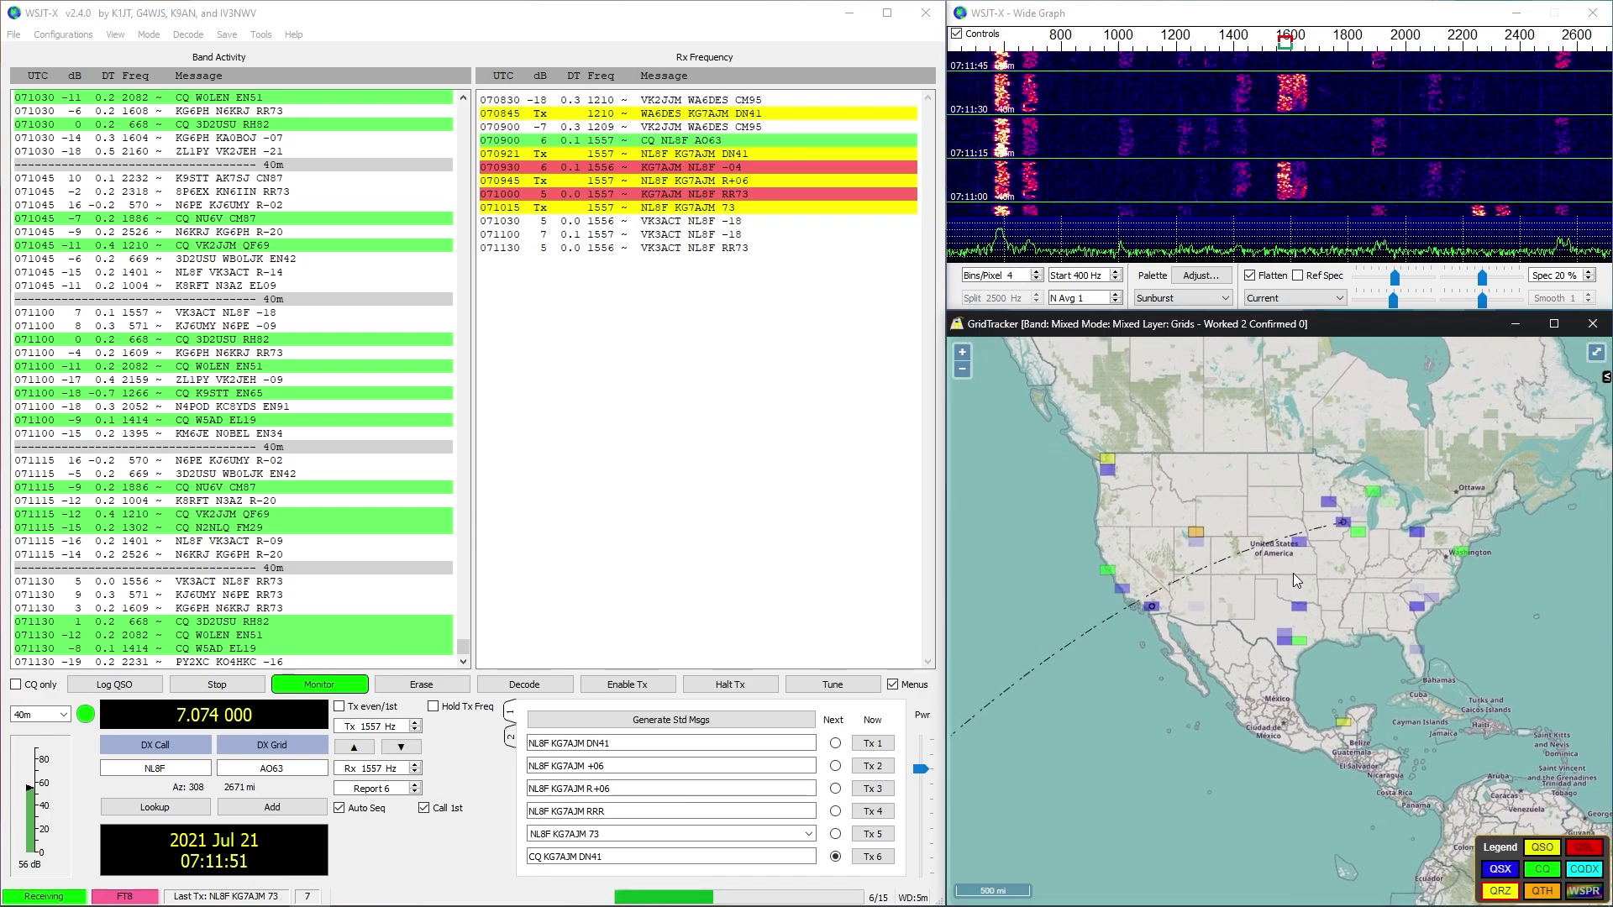
scroll(1293, 572, "down", 1)
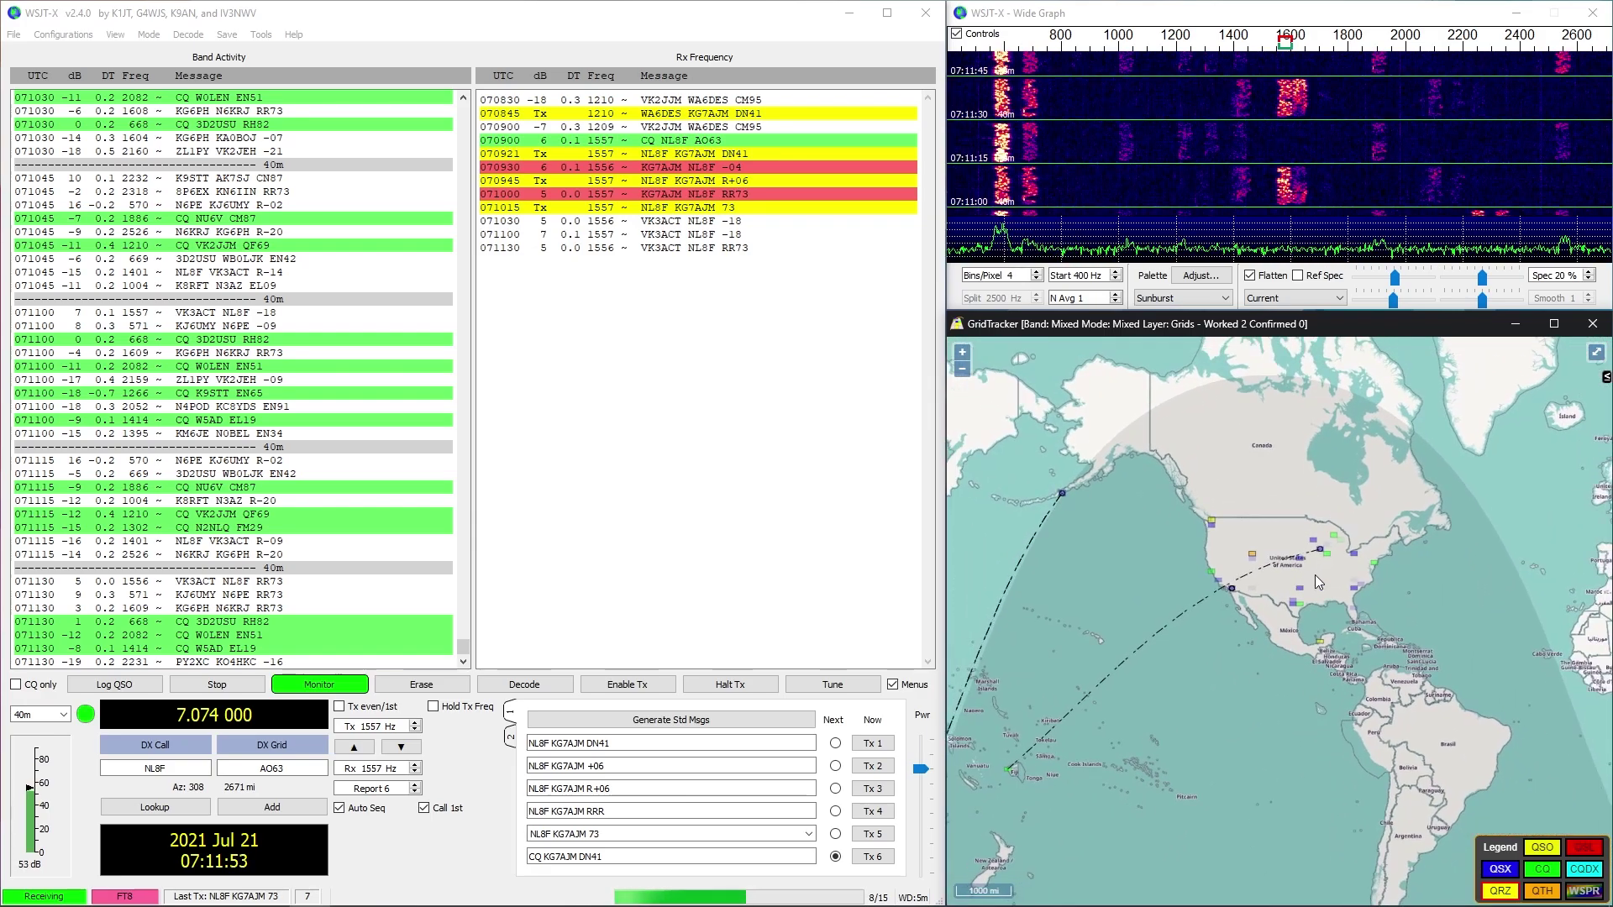
scroll(1314, 574, "down", 1)
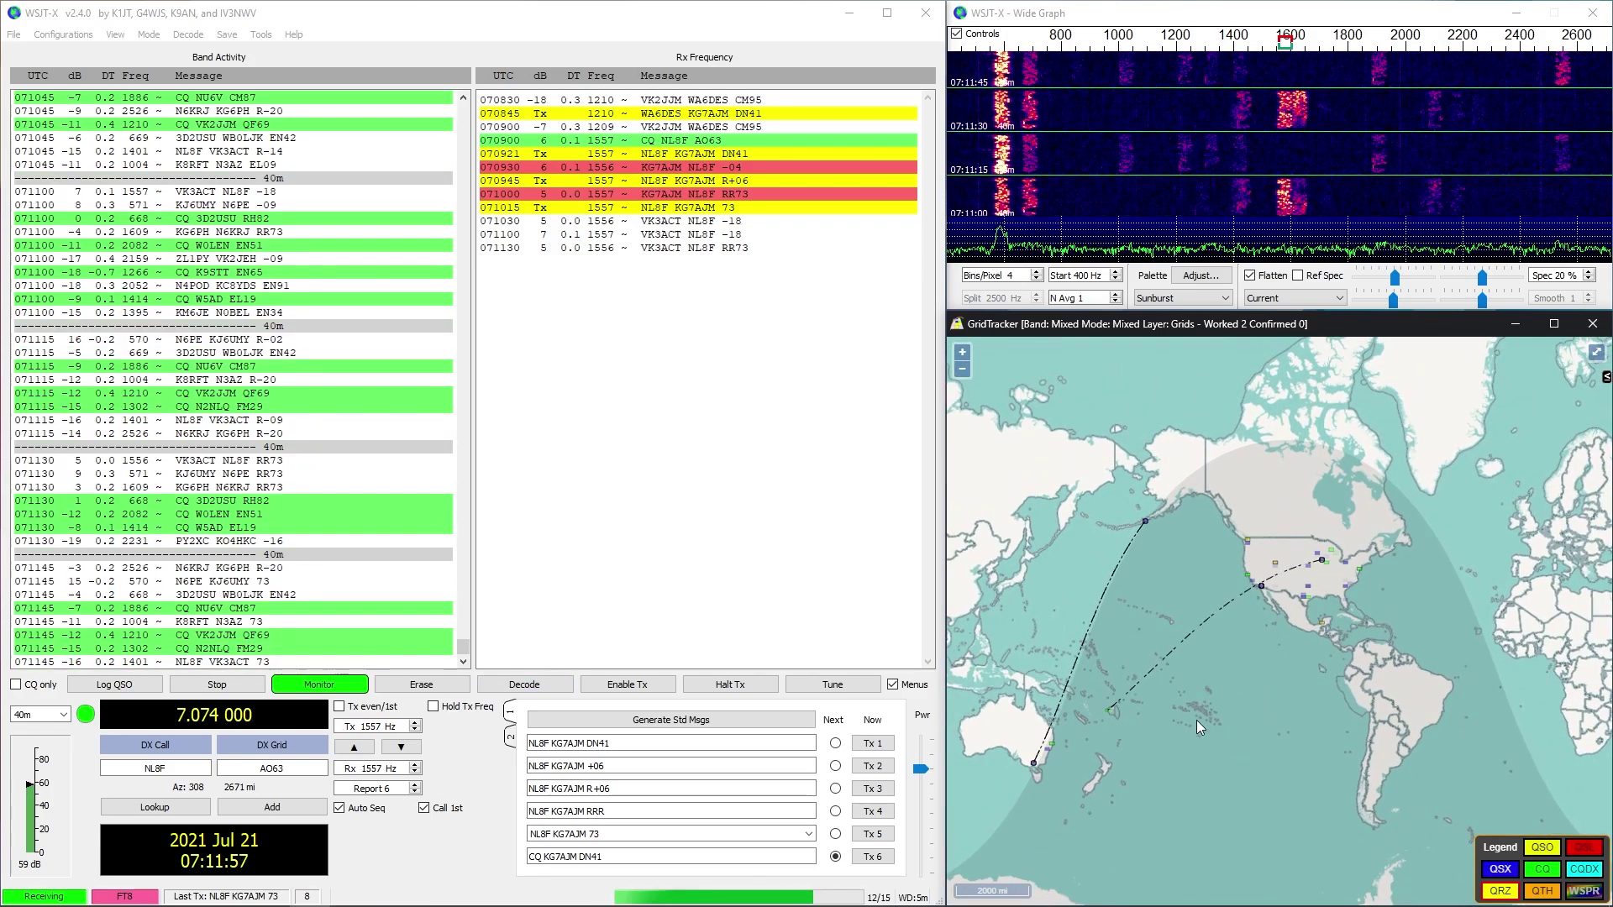
Inspect the station details for grid QF69 in New South Wales and grid RH82 in Fiji on the map
left_click_drag(1236, 537, 1235, 489)
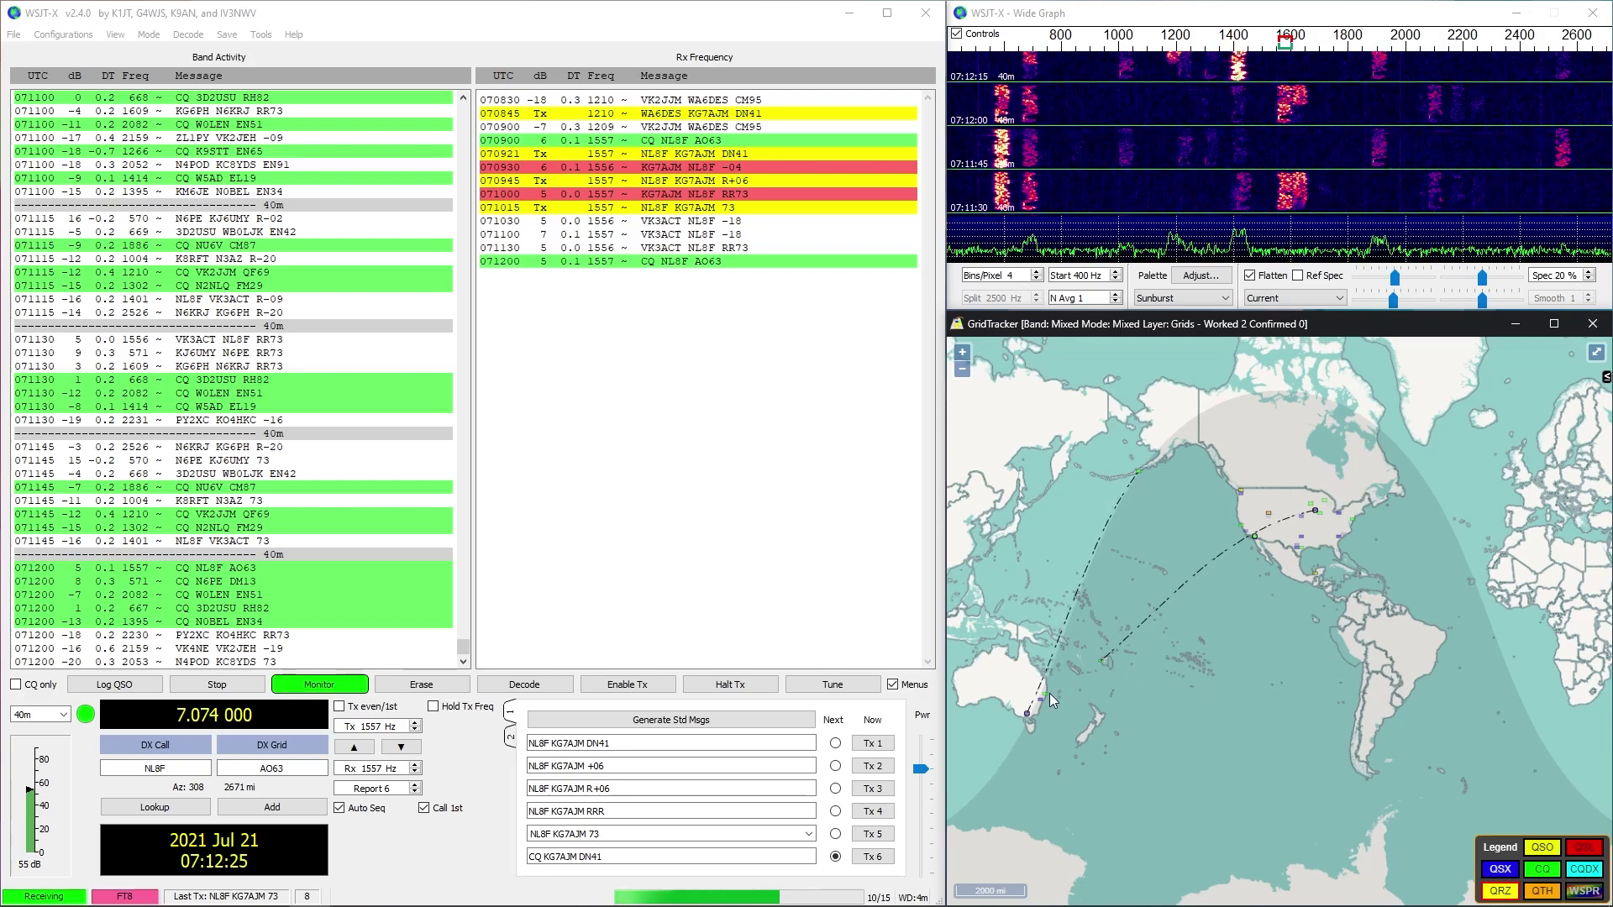
mouse_move(1050, 701)
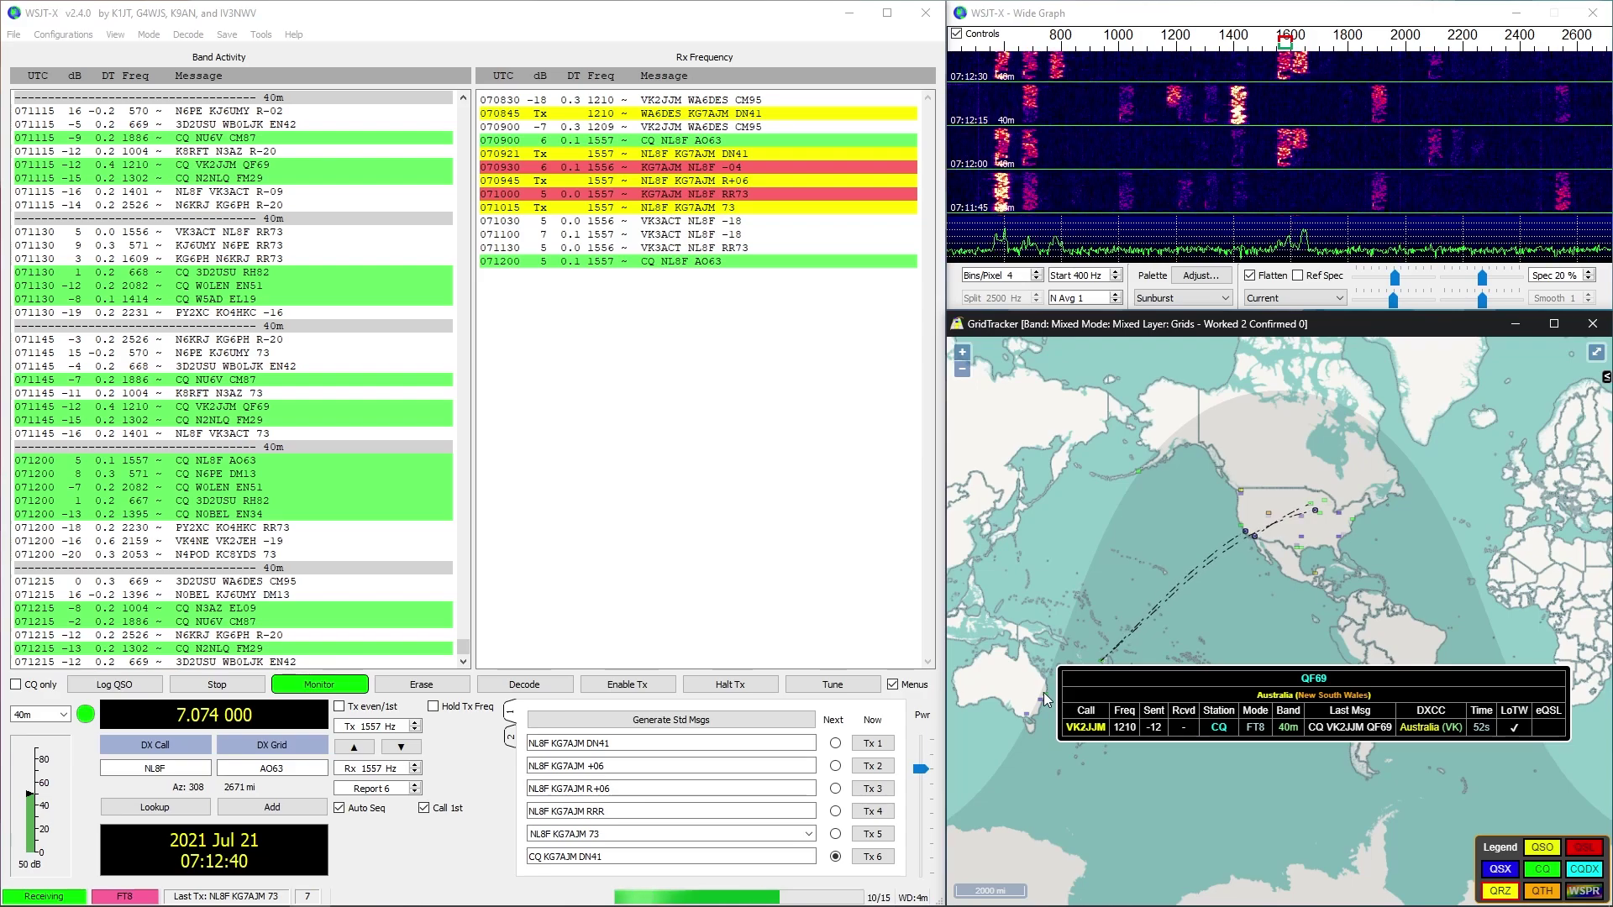
scroll(1045, 697, "up", 2)
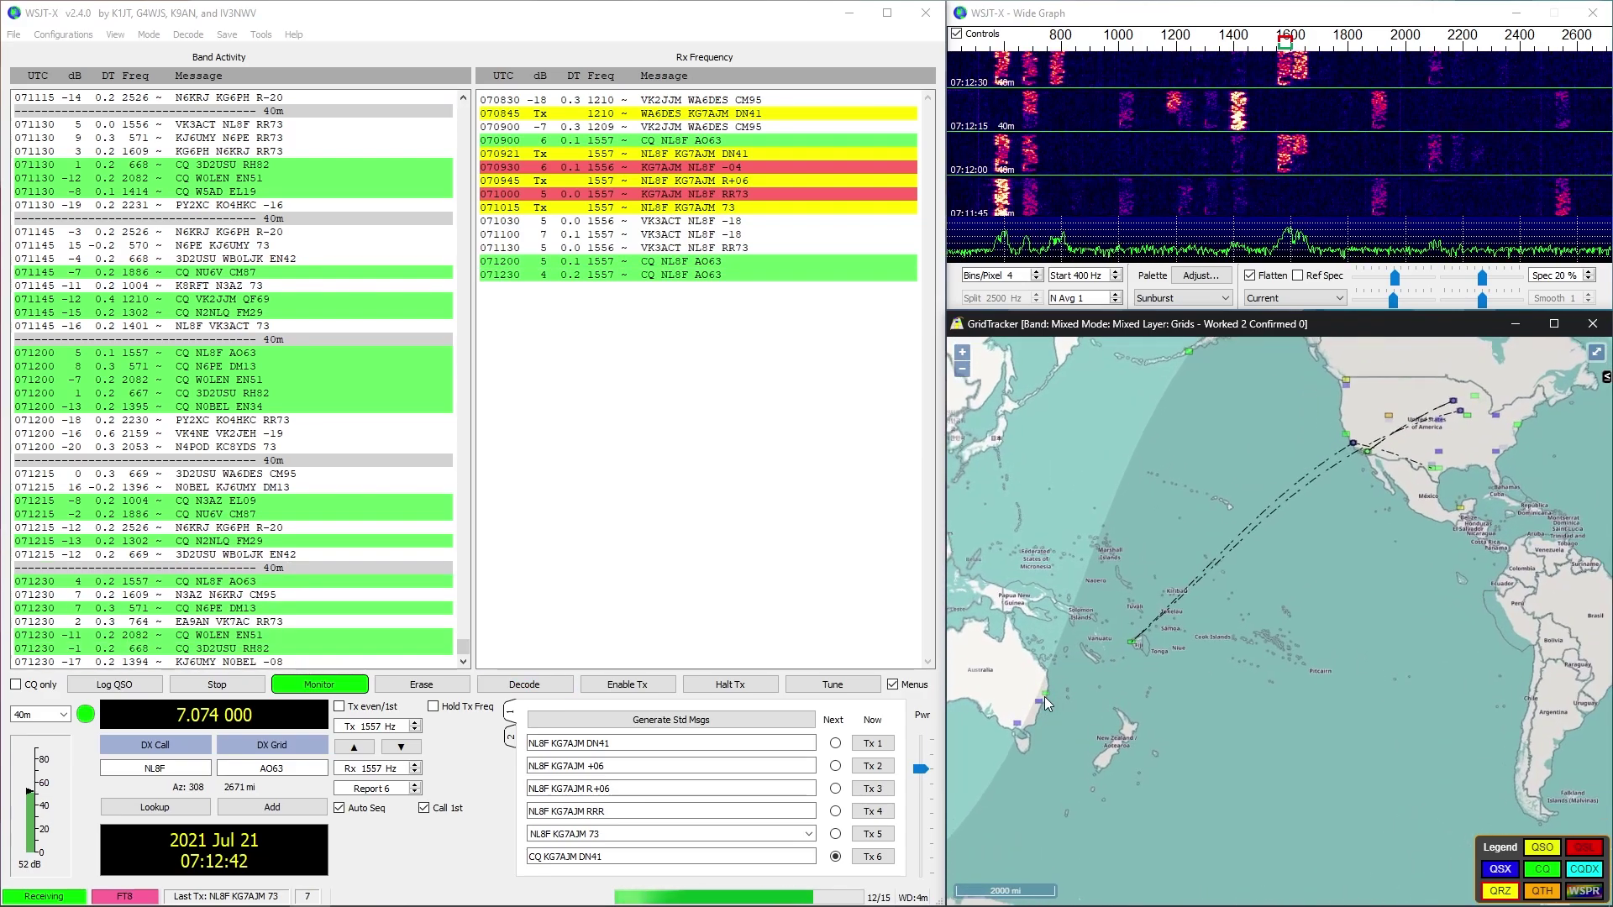
left_click_drag(1096, 698, 1163, 672)
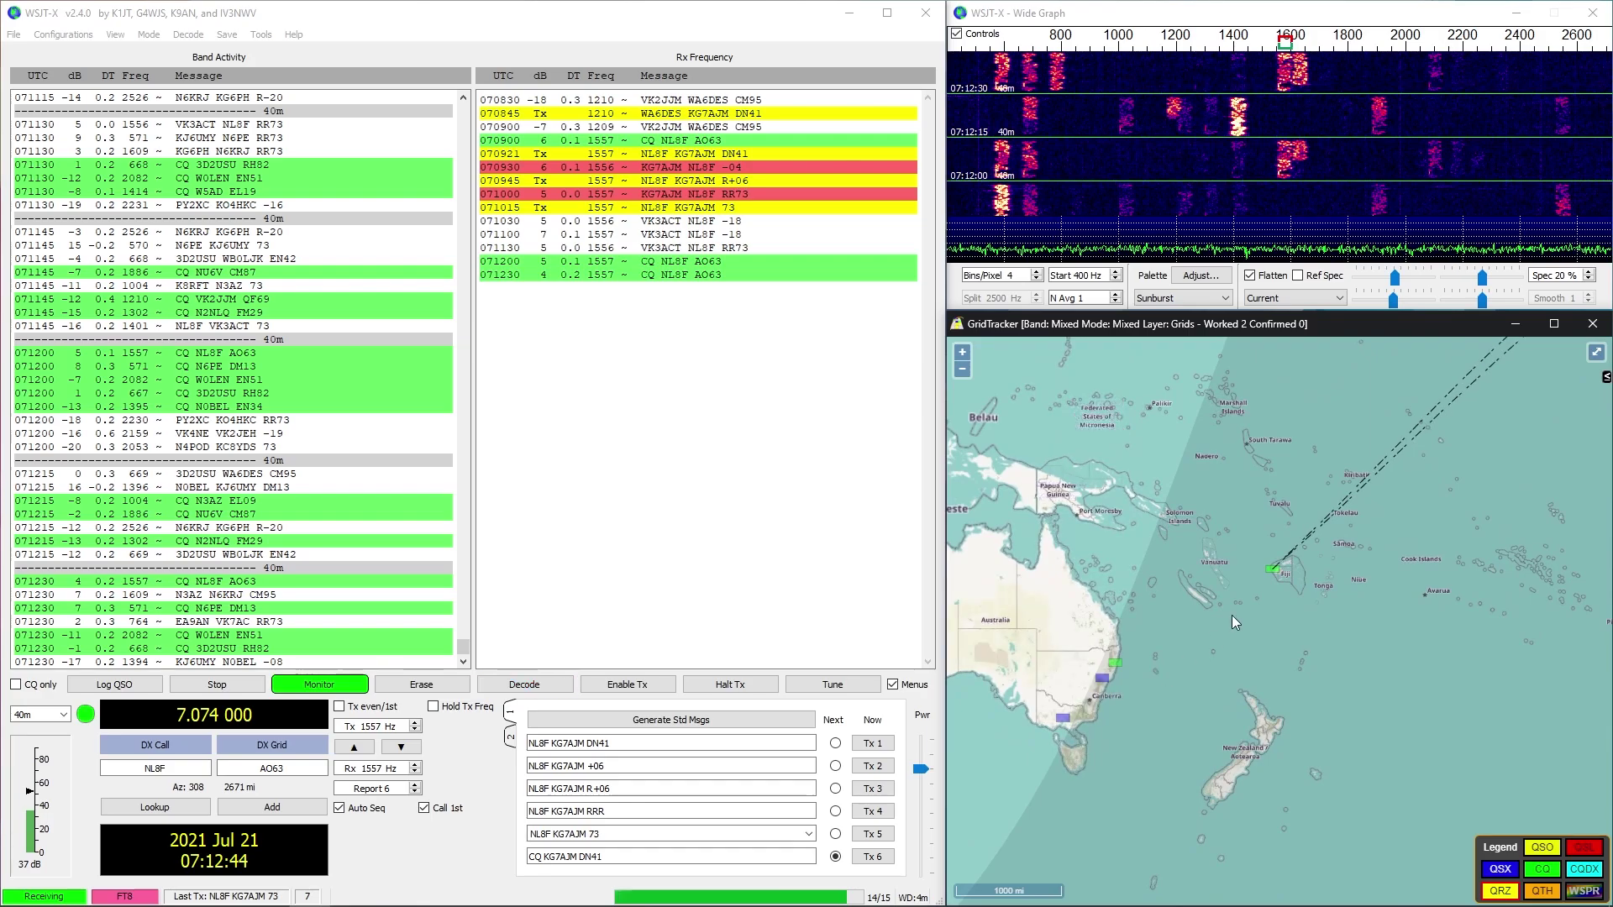
mouse_move(1274, 576)
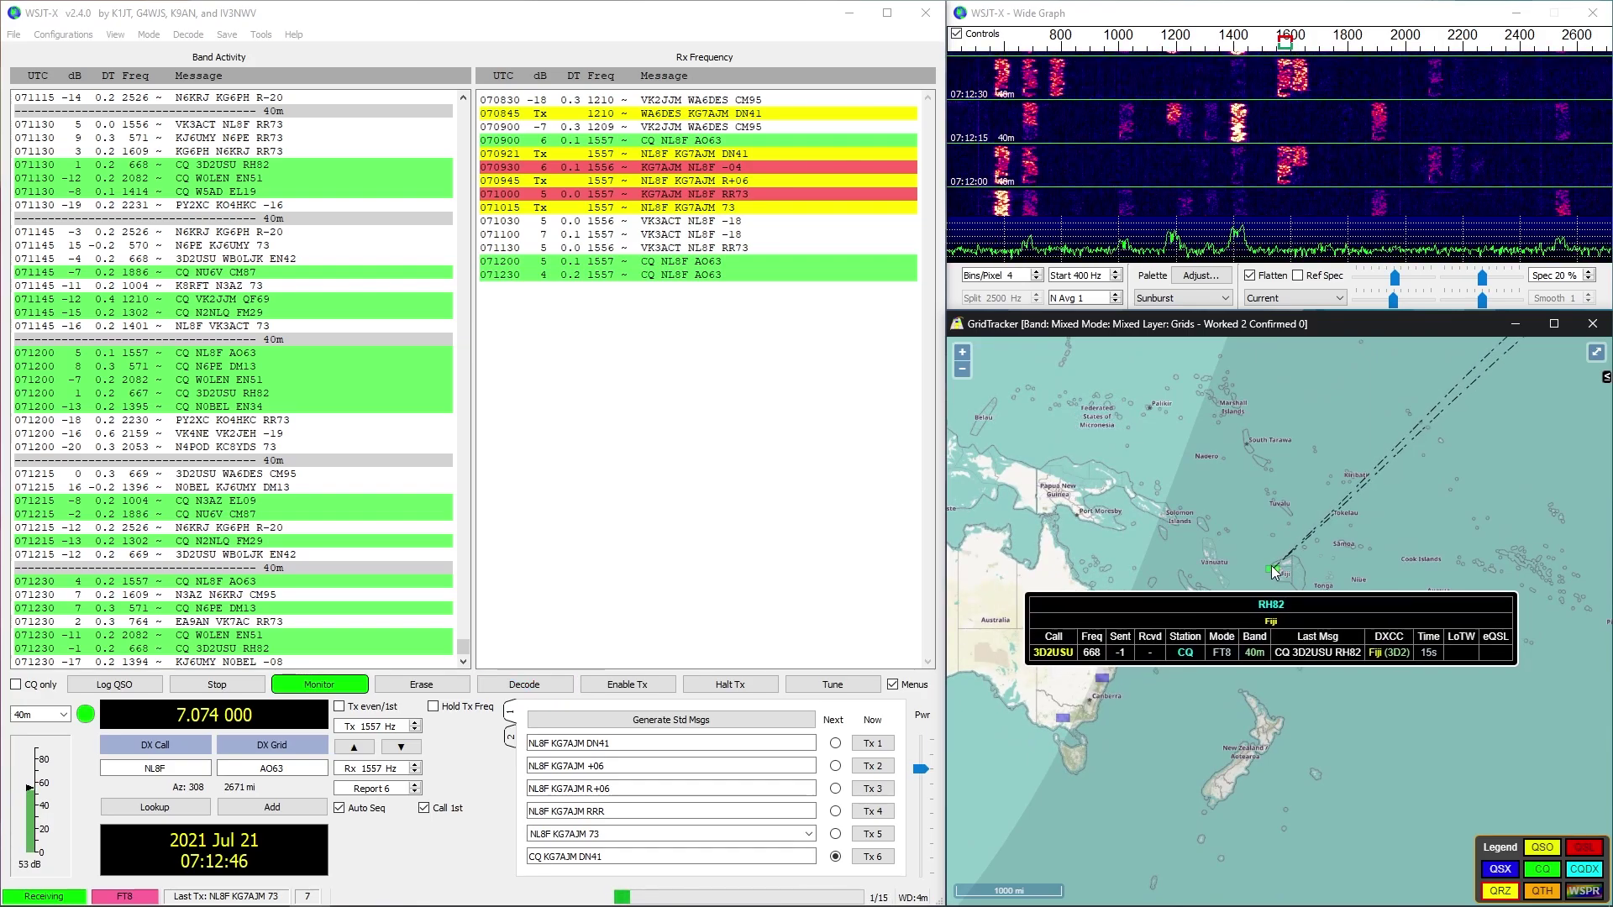
mouse_move(1117, 663)
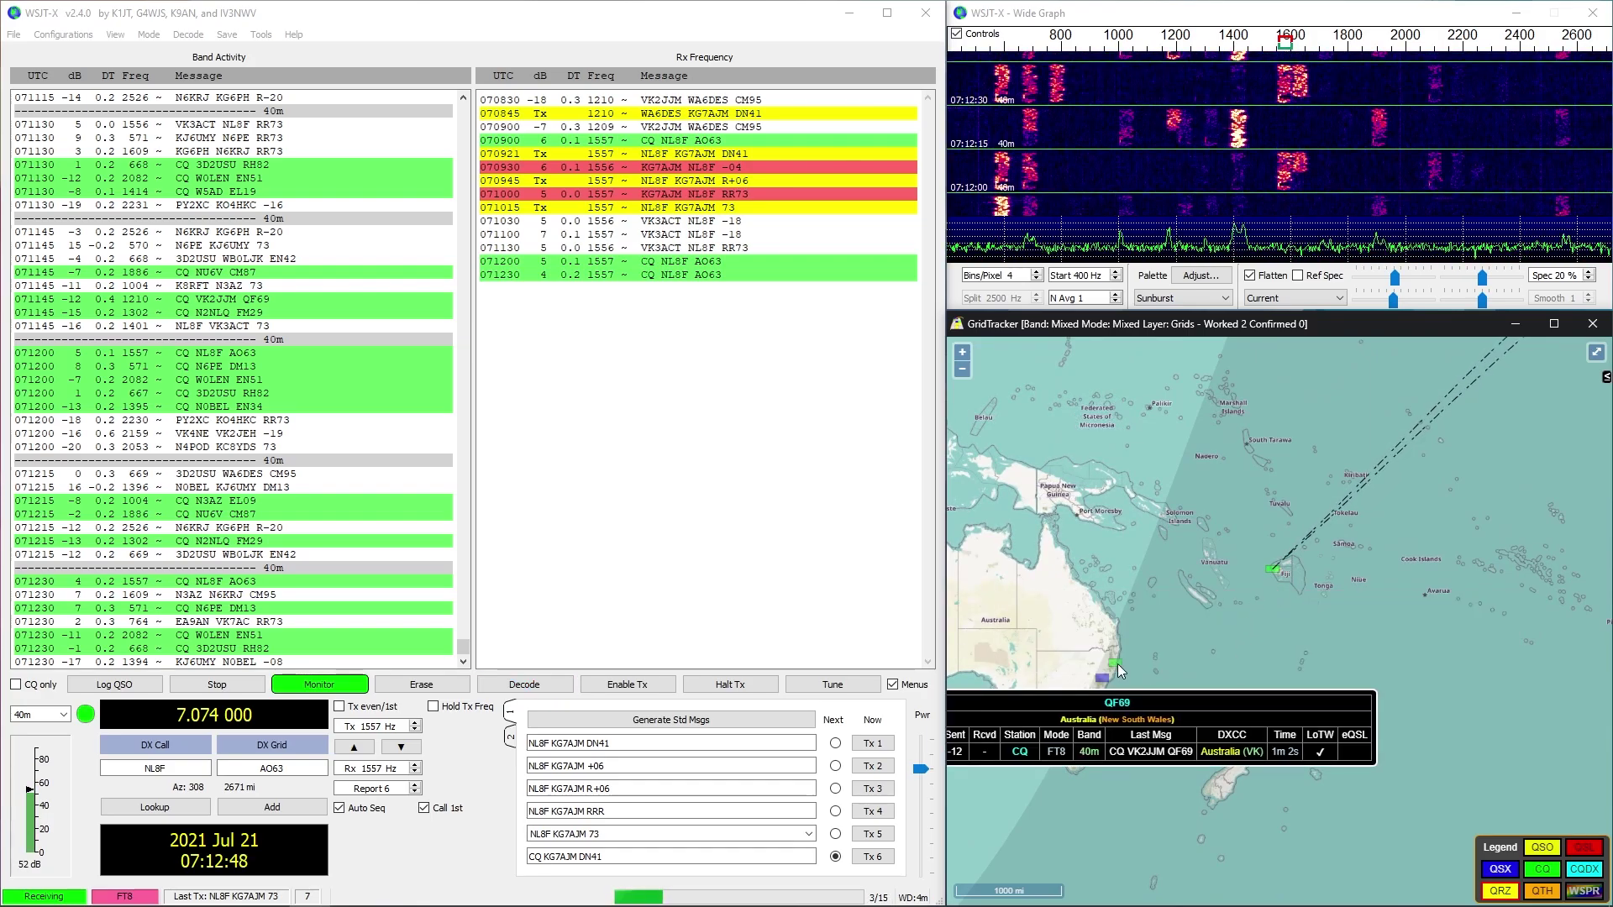
left_click_drag(1151, 663, 1306, 658)
mouse_move(1266, 658)
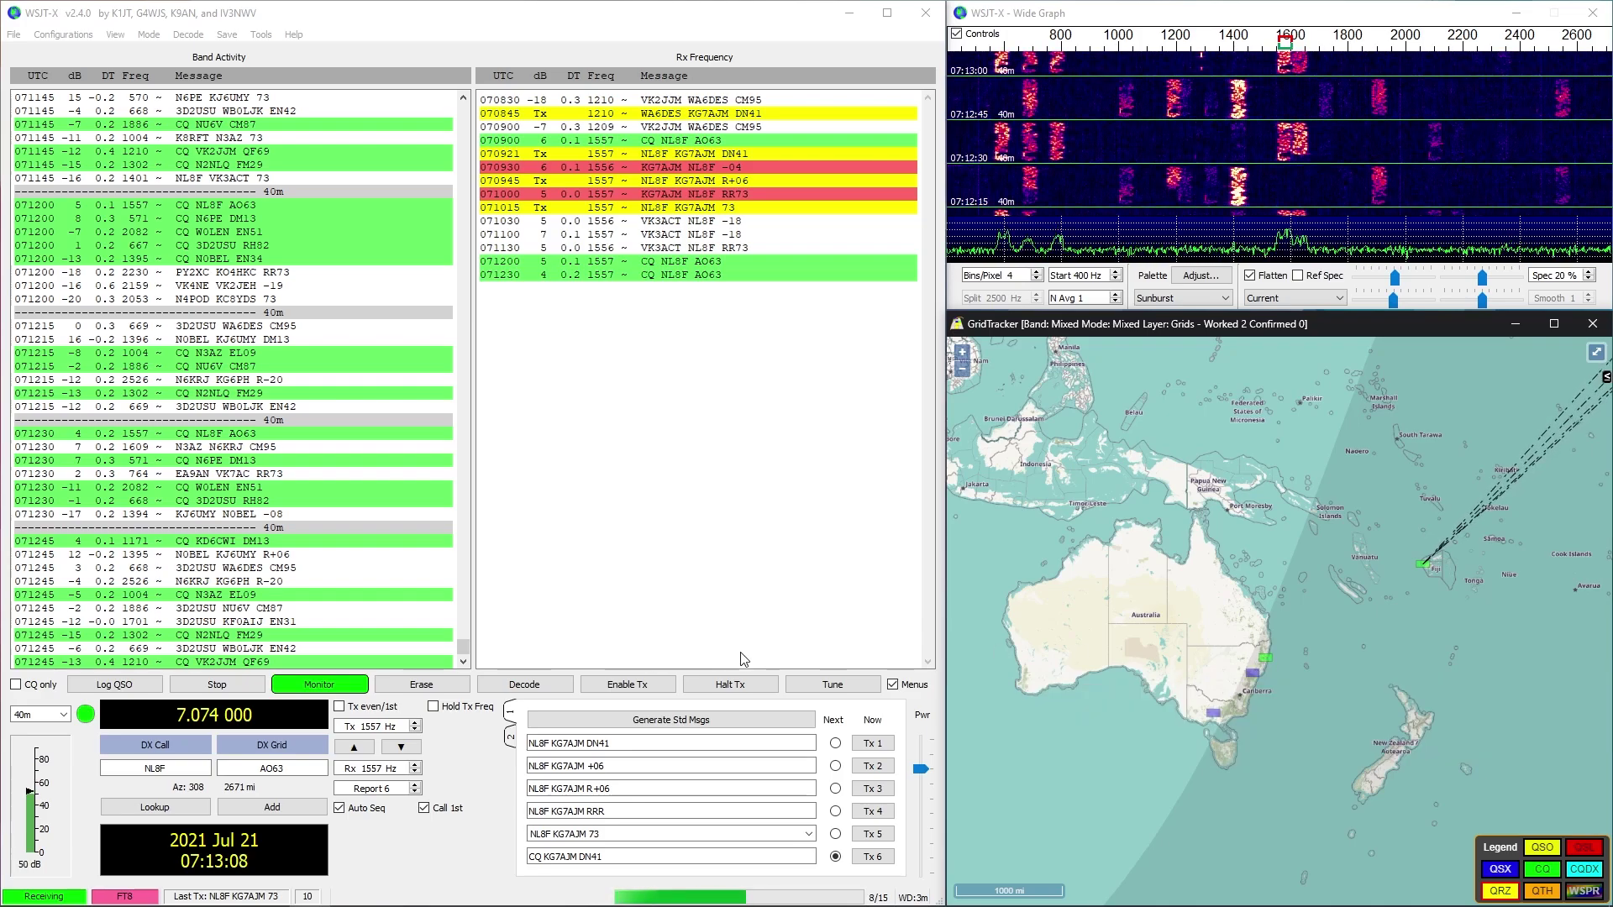
Answer the CQ from grid QF69 at 1210 Hz in WSJT-X, send the R-12 report, and disable transmission
double_click(275, 662)
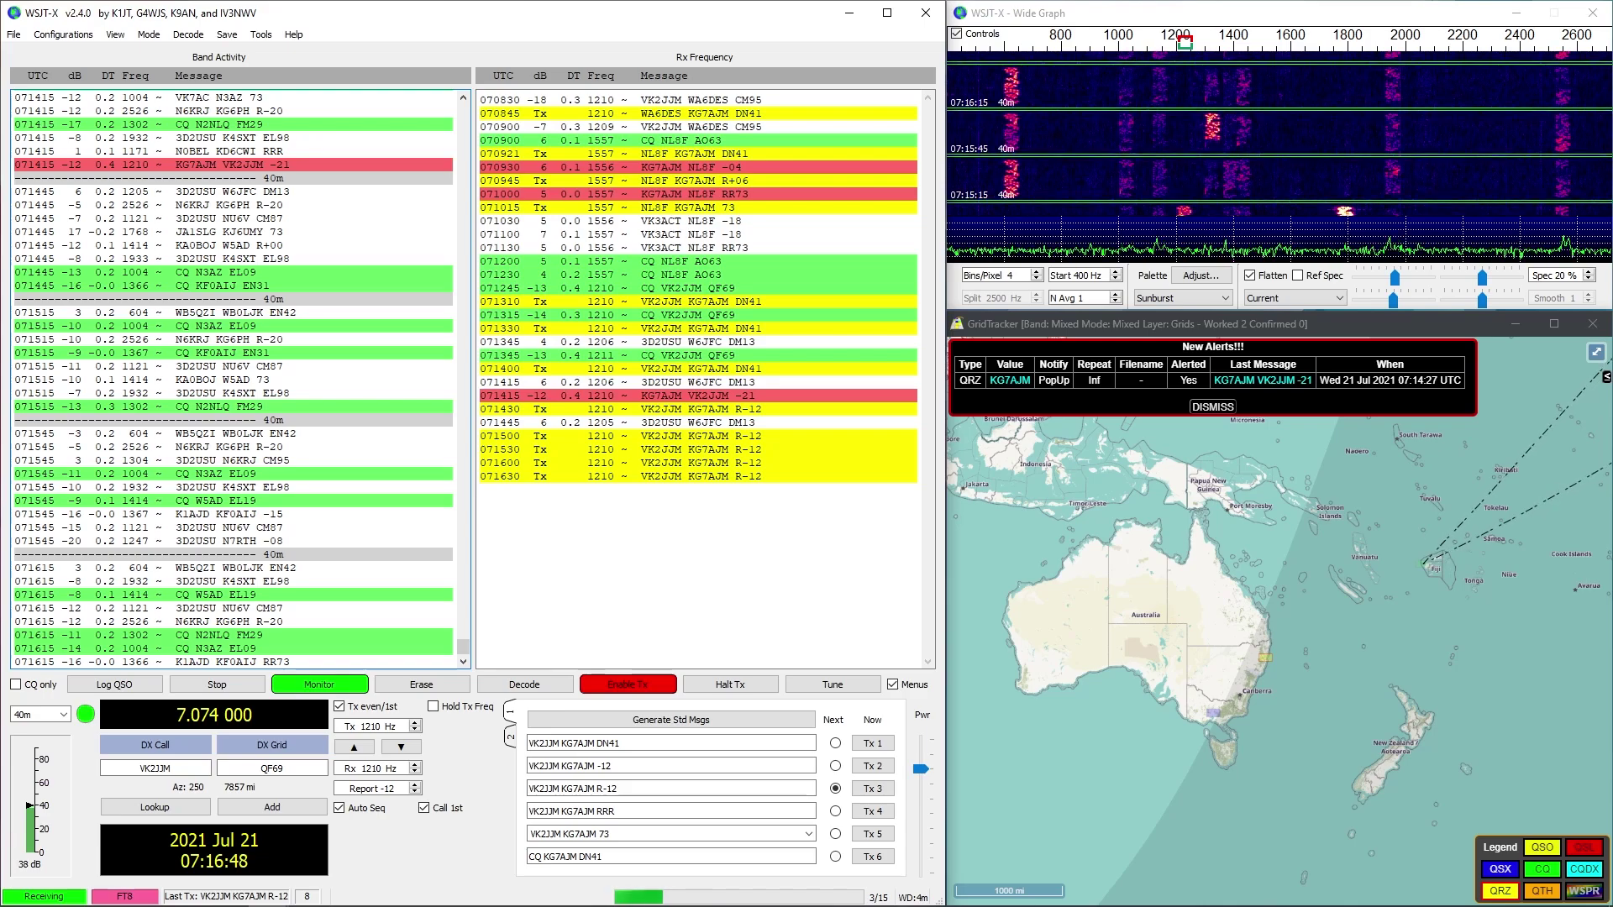
left_click(626, 685)
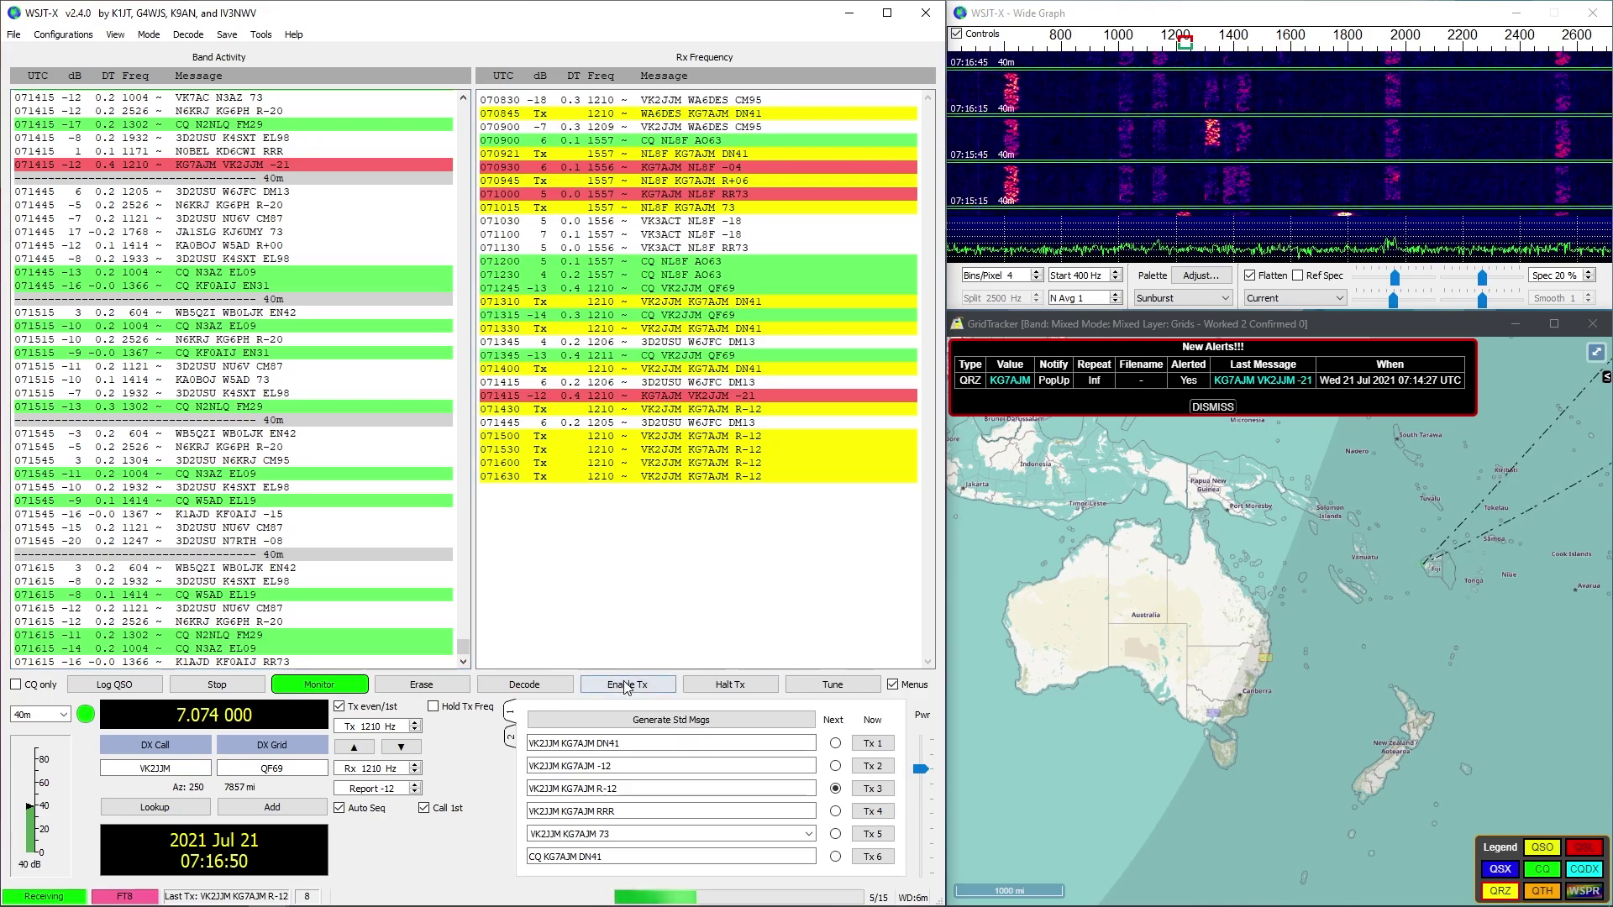